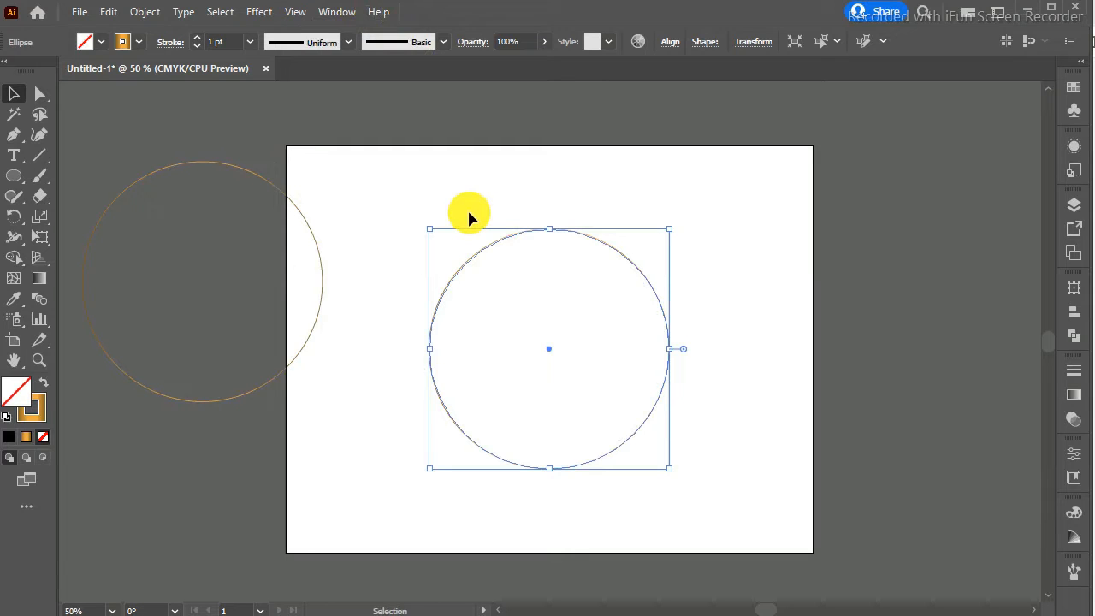
Apply a Zig Zag effect to the centre circle with 14 pt absolute size, 2 ridges per segment and smooth points
{"action": "left_click", "coordinate": [258, 12]}
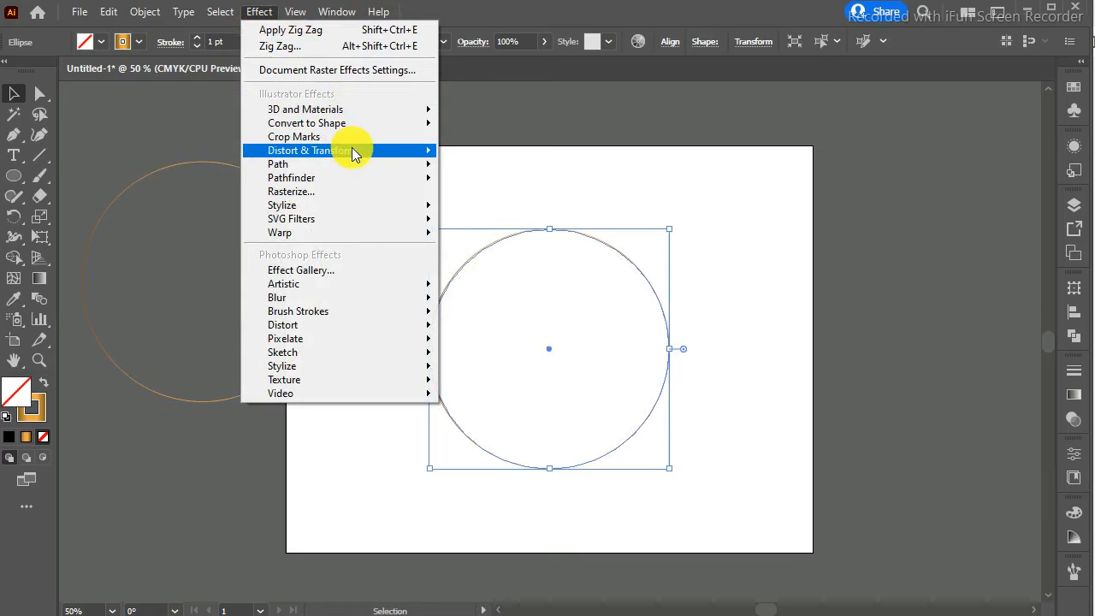
{"action": "mouse_move", "coordinate": [351, 150]}
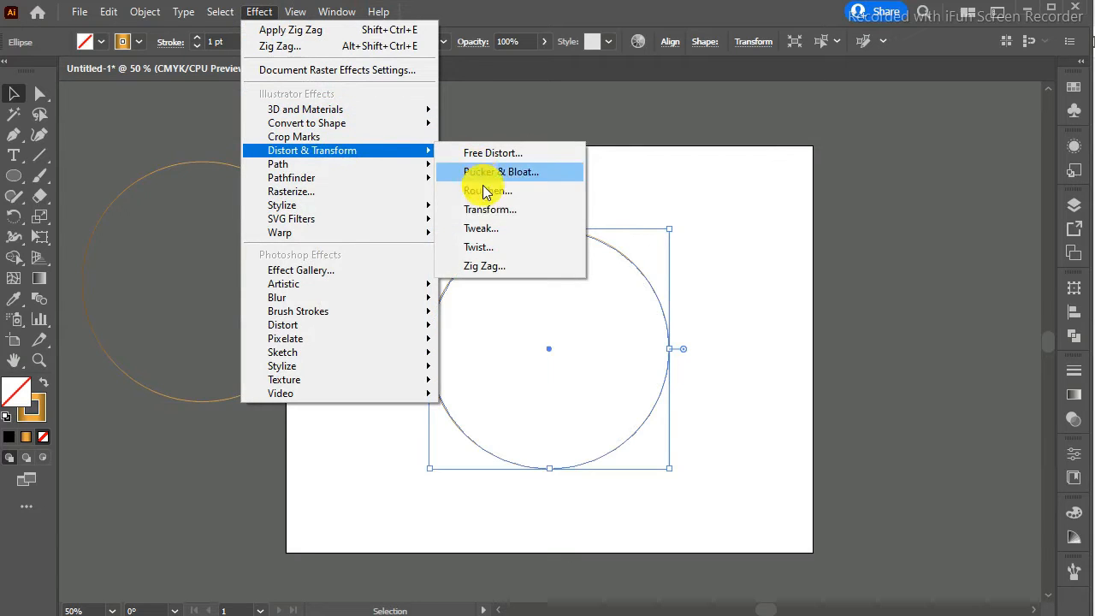
{"action": "left_click", "coordinate": [489, 262]}
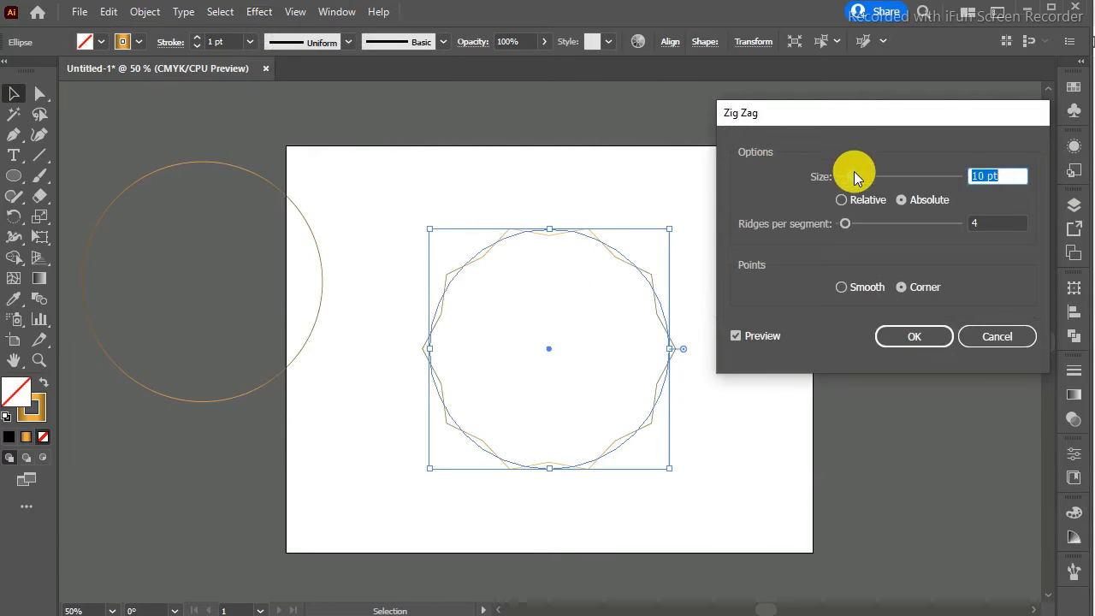
{"action": "left_click_drag", "start_coordinate": [852, 175], "coordinate": [856, 175]}
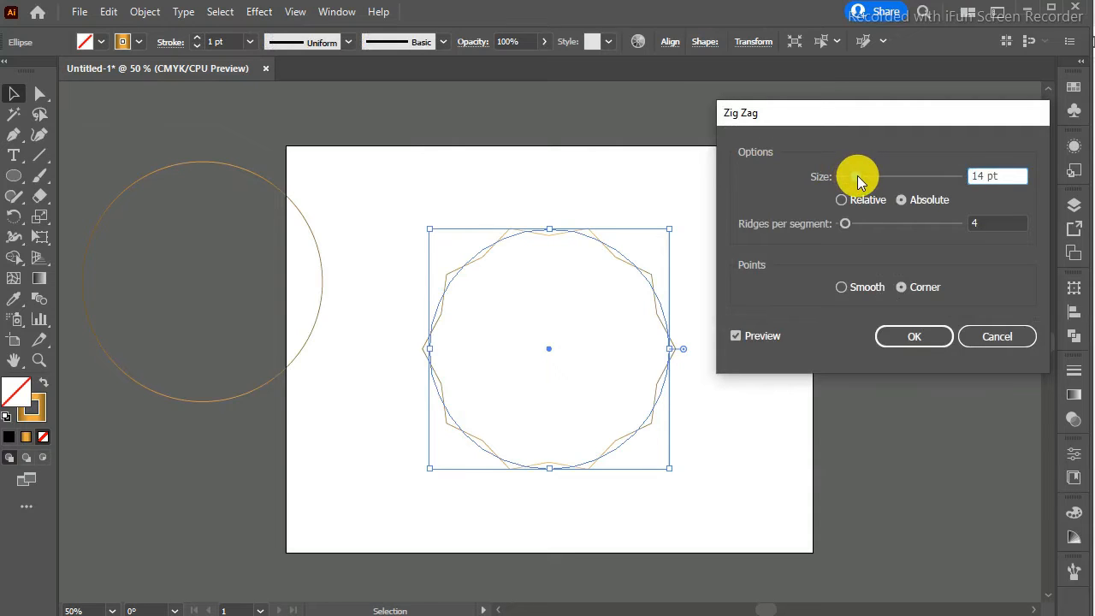
{"action": "key", "text": "Tab"}
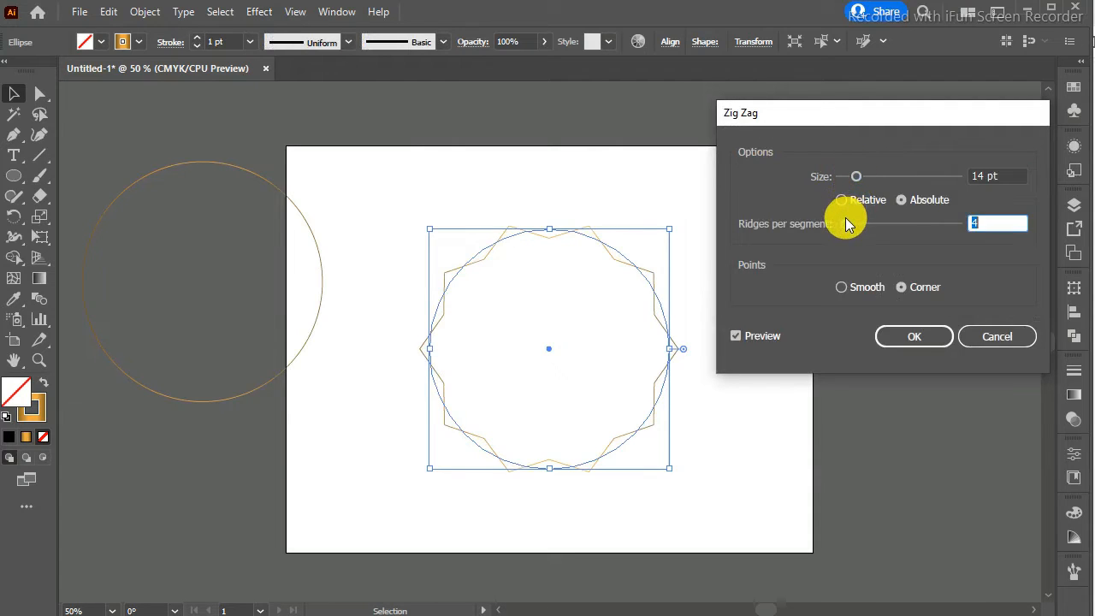
{"action": "type", "text": "10"}
{"action": "left_click_drag", "start_coordinate": [841, 224], "coordinate": [844, 224]}
{"action": "type", "text": "2"}
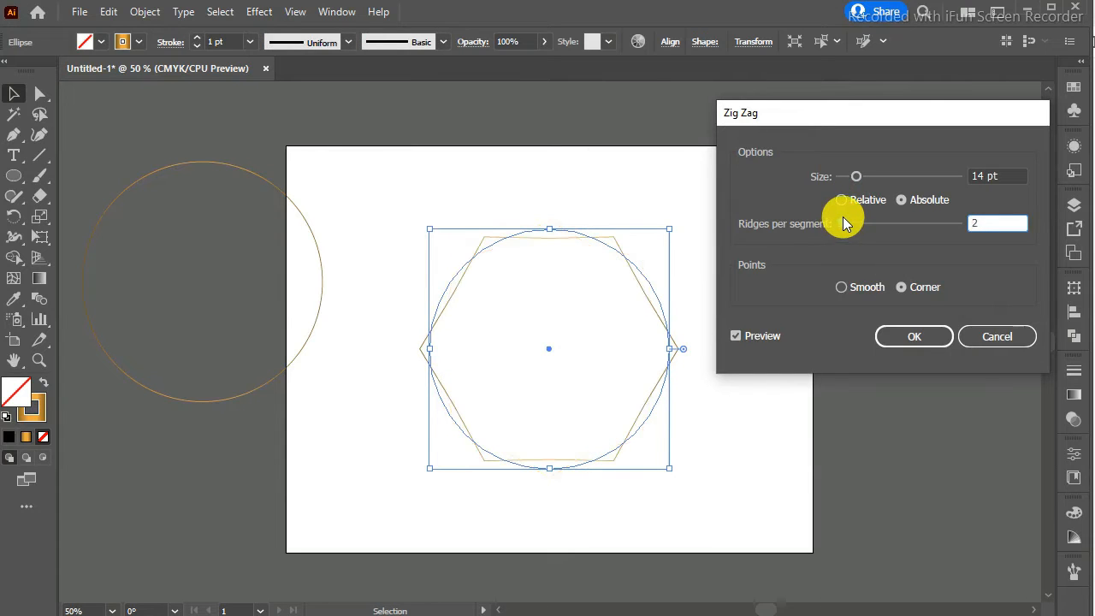
{"action": "left_click", "coordinate": [865, 287]}
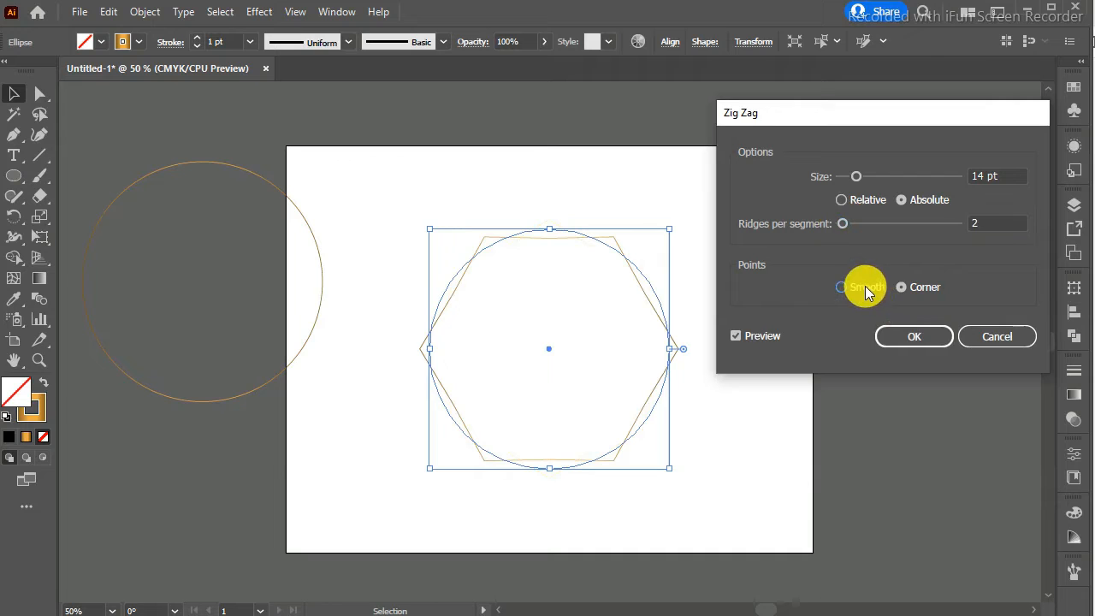
{"action": "left_click", "coordinate": [899, 334]}
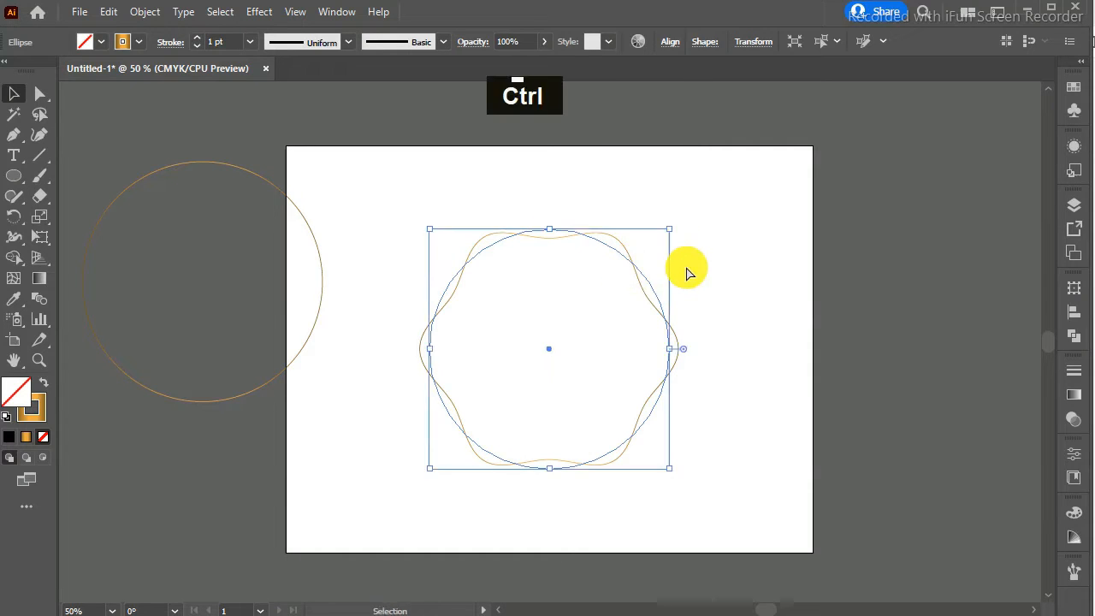
Paste a copy of the wavy circle in front and scale it down proportionally about its centre
{"action": "key", "text": "ctrl+v"}
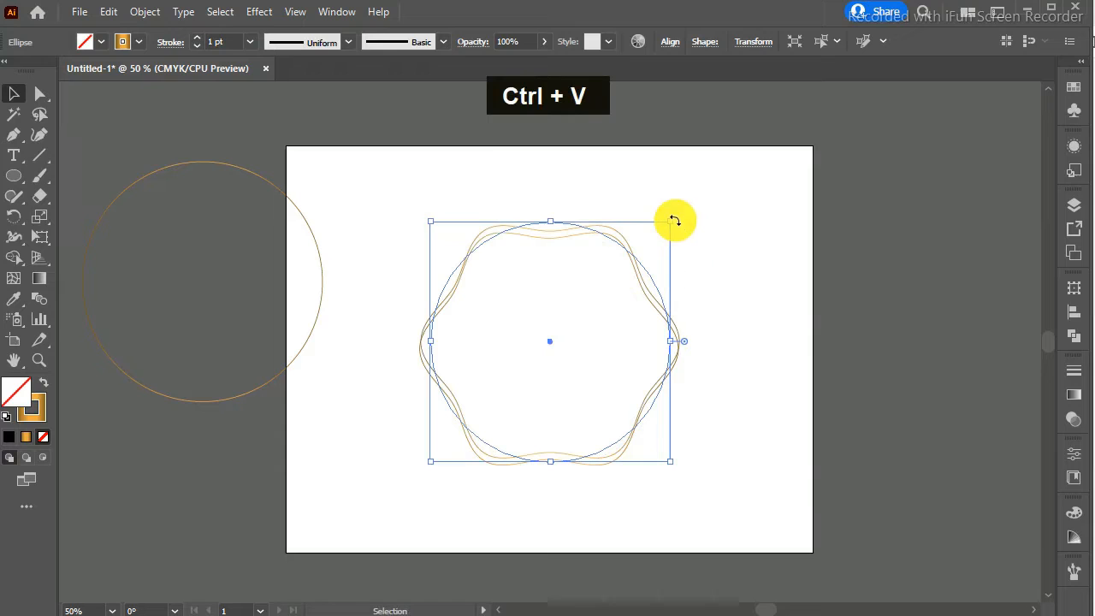
{"action": "key", "text": "ctrl+z"}
{"action": "key", "text": "ctrl+f"}
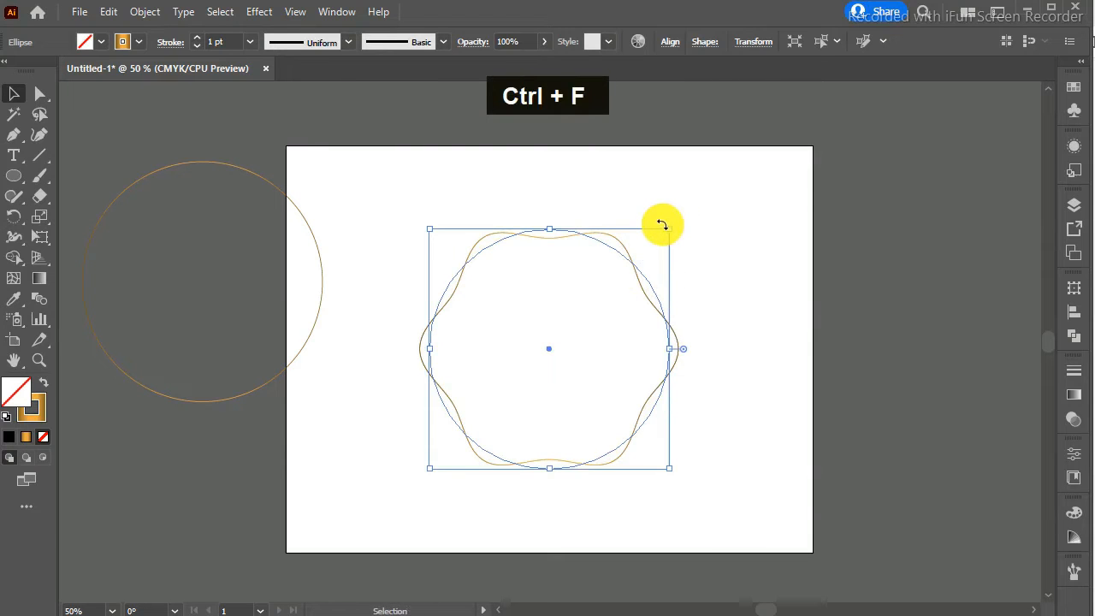
{"action": "left_click_drag", "start_coordinate": [669, 228], "coordinate": [659, 262]}
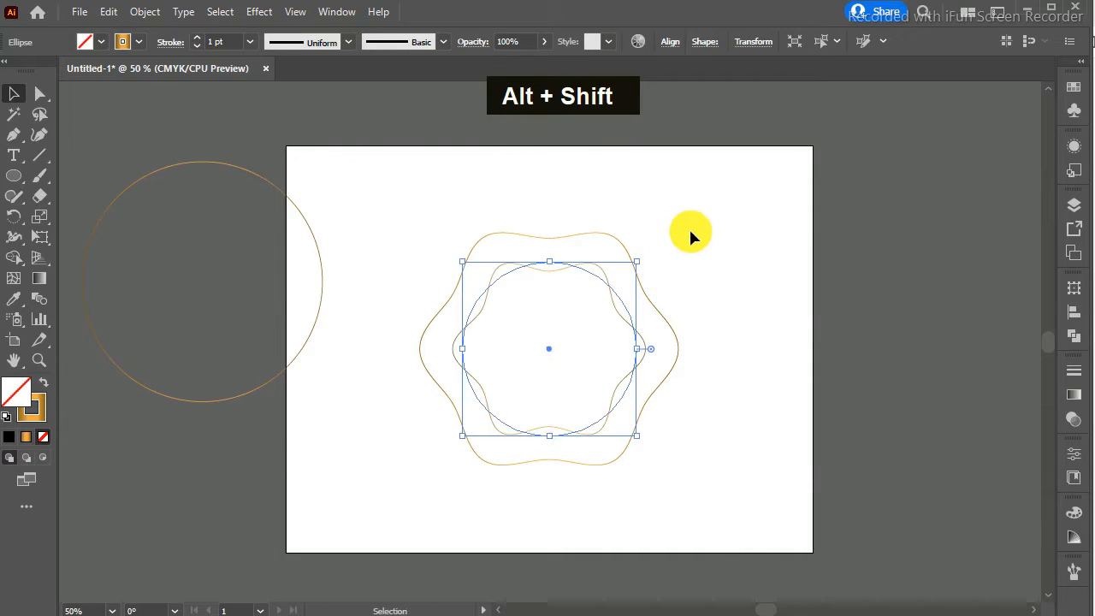
{"action": "left_click", "coordinate": [690, 233]}
Create a copy of both wavy circles rotated 30° about their common centre
{"action": "left_click_drag", "start_coordinate": [412, 195], "coordinate": [679, 514]}
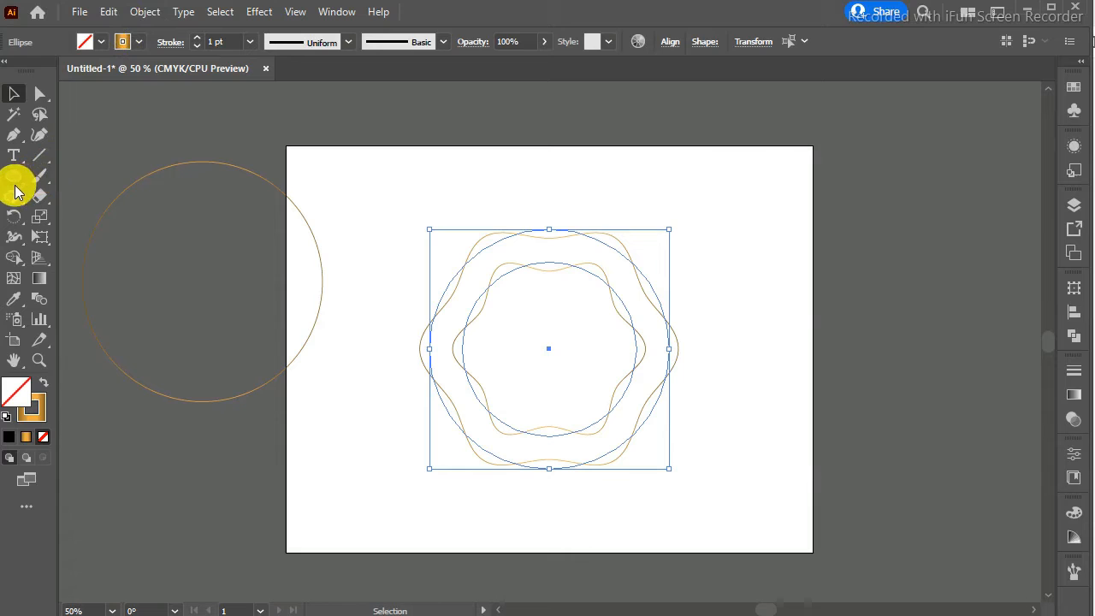
{"action": "left_click", "coordinate": [12, 214]}
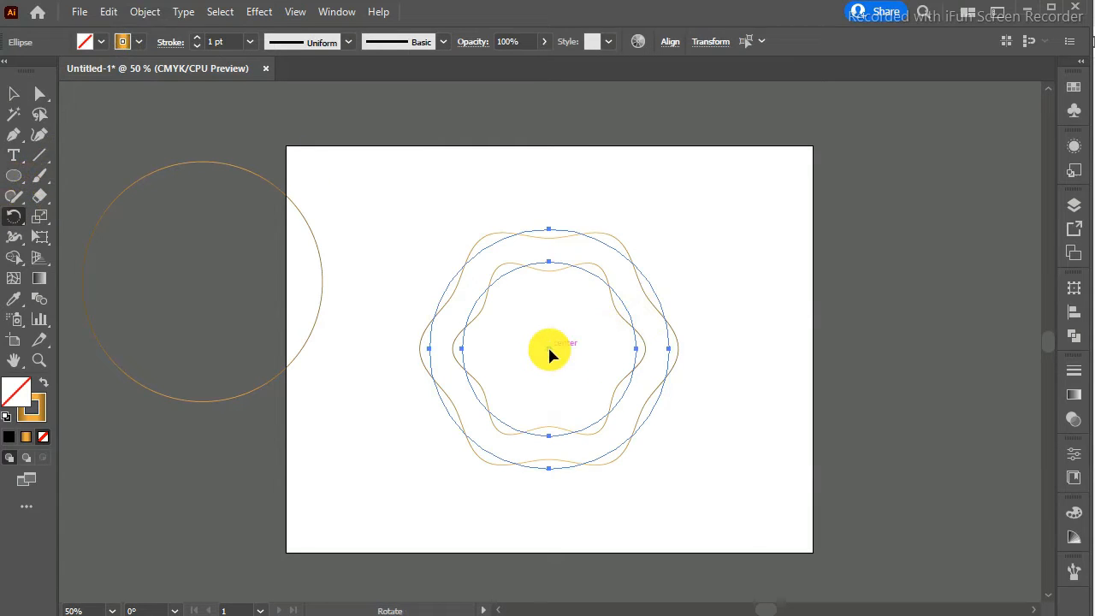
{"action": "double_click", "coordinate": [11, 221]}
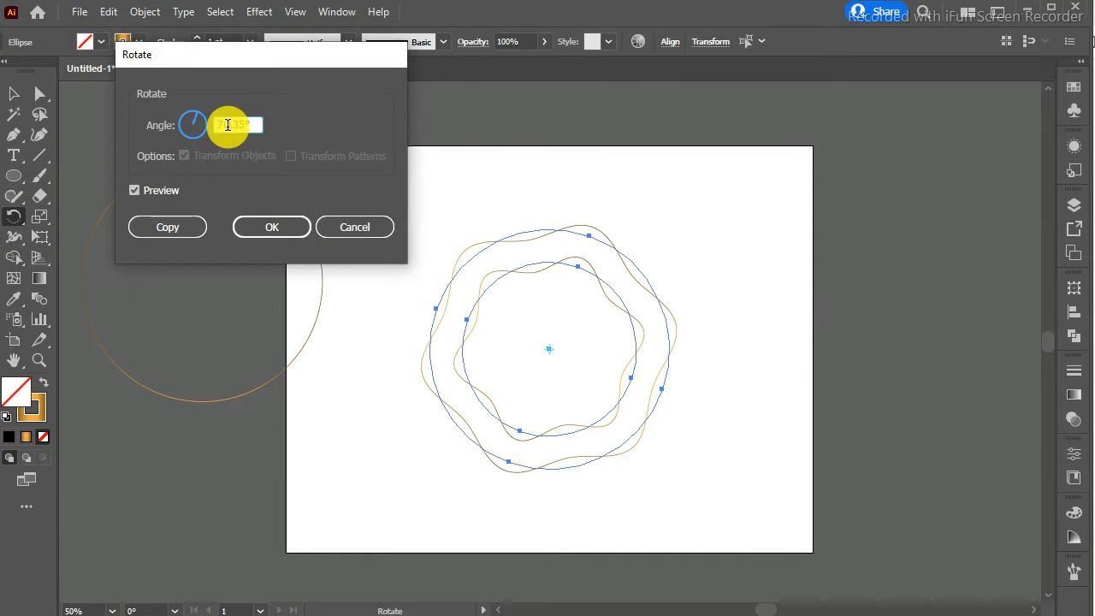
{"action": "double_click", "coordinate": [228, 125]}
{"action": "double_click", "coordinate": [228, 125]}
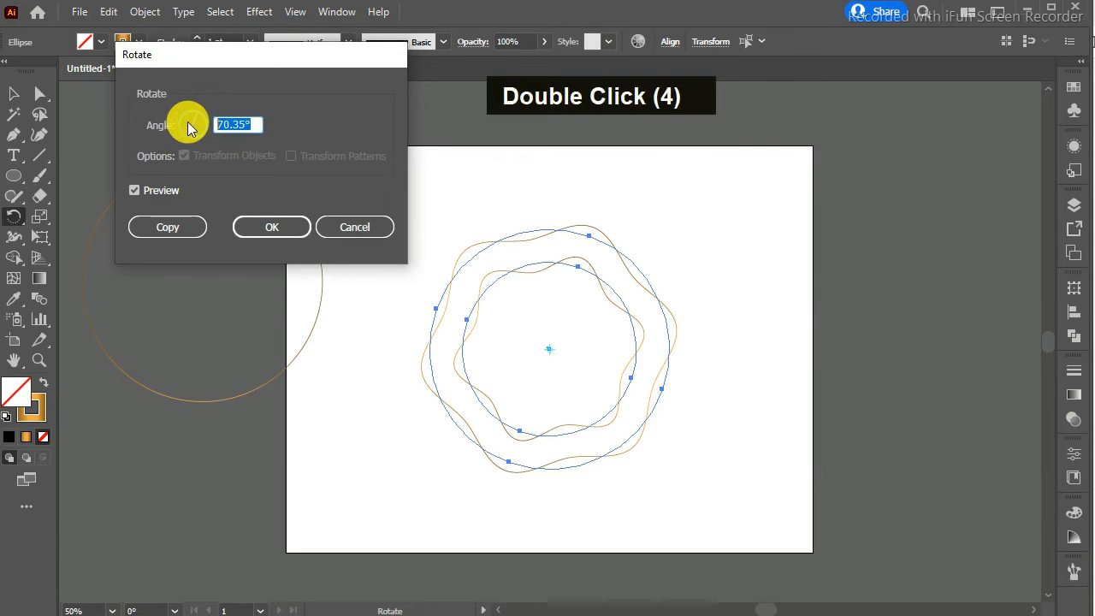
{"action": "type", "text": "30"}
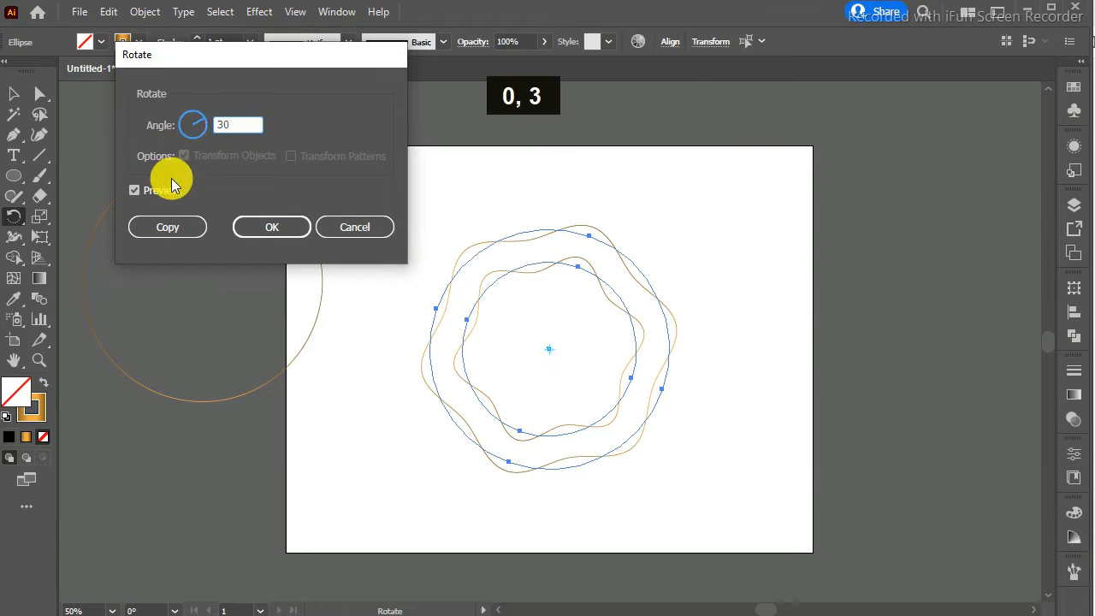
{"action": "double_click", "coordinate": [170, 191]}
{"action": "left_click", "coordinate": [171, 226]}
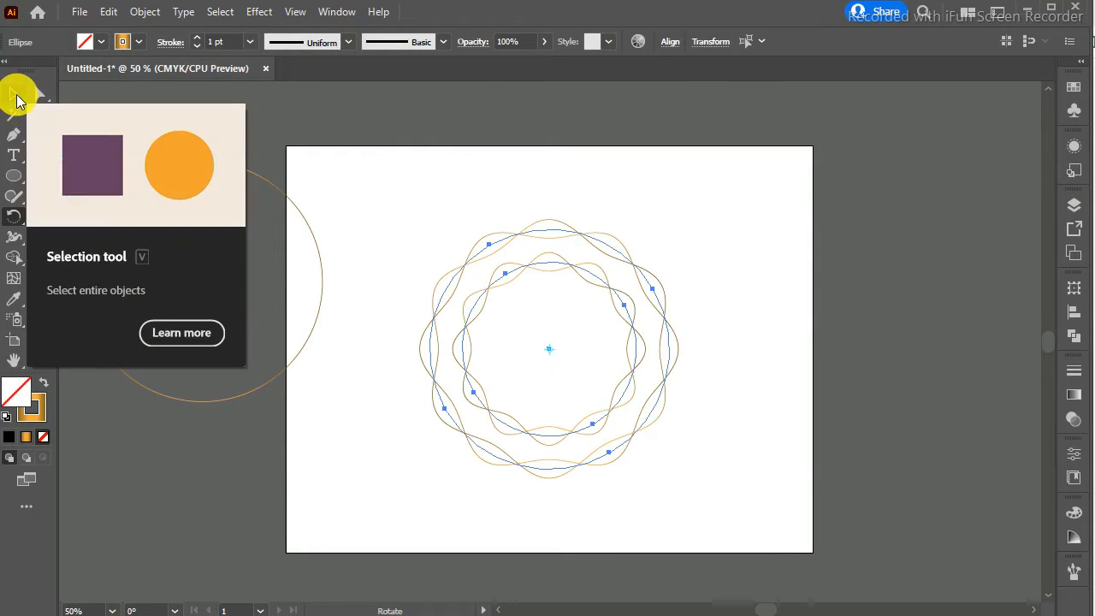
Expand the appearance of all four wavy circles on the artboard
{"action": "left_click", "coordinate": [19, 98]}
{"action": "left_click_drag", "start_coordinate": [397, 205], "coordinate": [793, 485]}
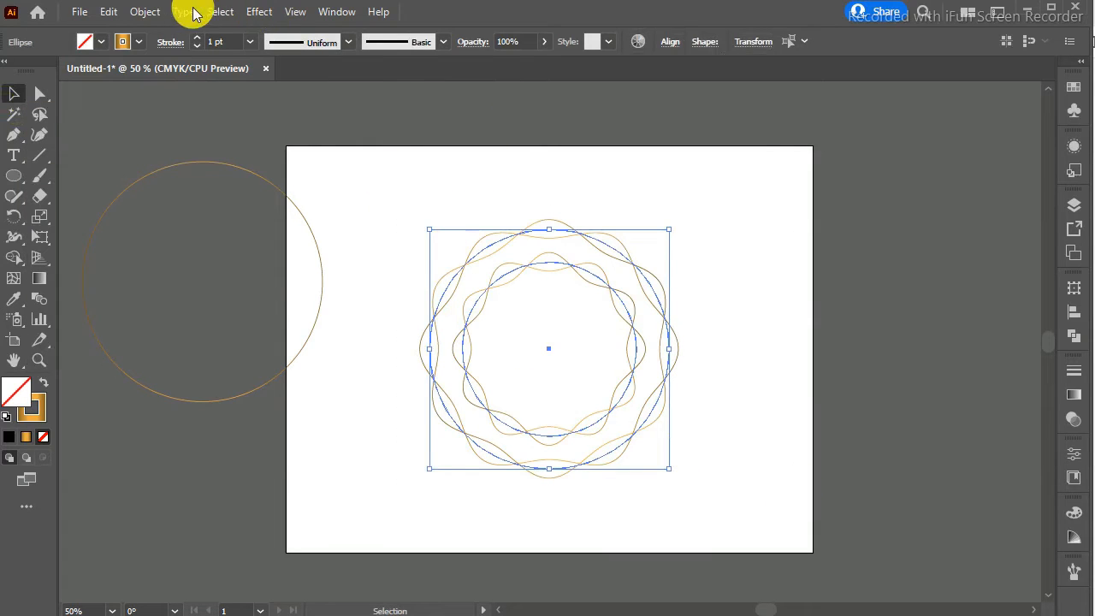
{"action": "left_click", "coordinate": [147, 13]}
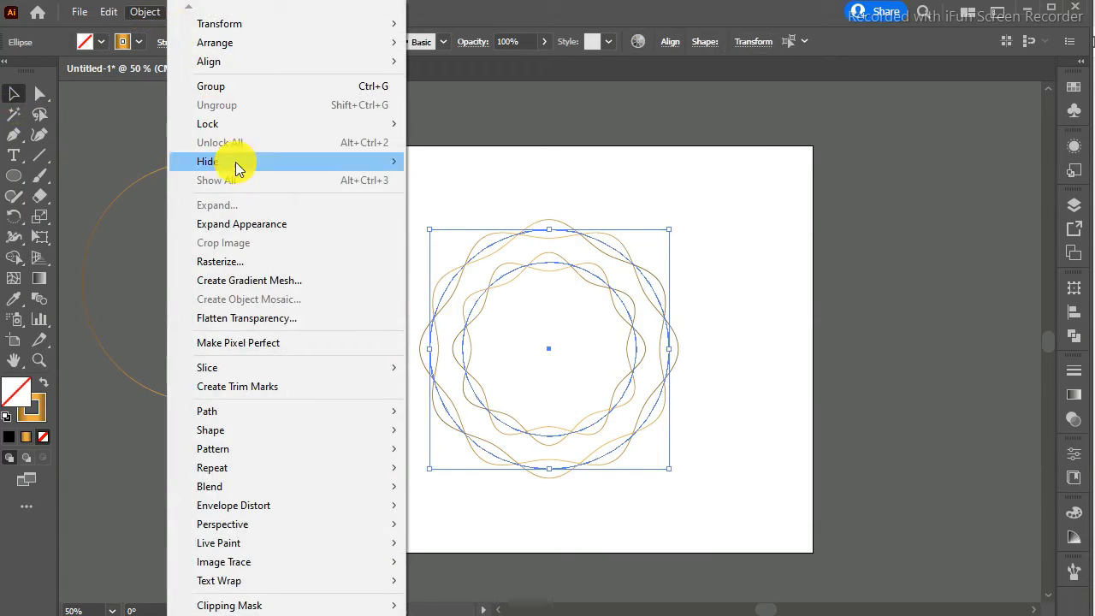
{"action": "left_click", "coordinate": [248, 224]}
{"action": "left_click", "coordinate": [757, 217]}
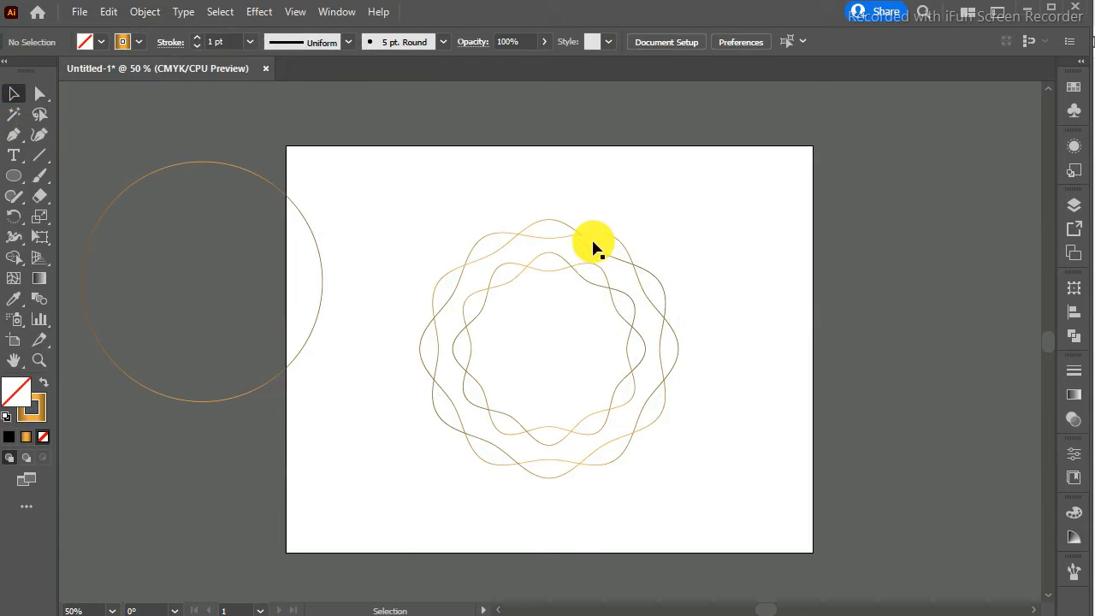
Enlarge the inner pair of wavy outlines proportionally from the centre until they meet the outer pair
{"action": "left_click", "coordinate": [580, 299]}
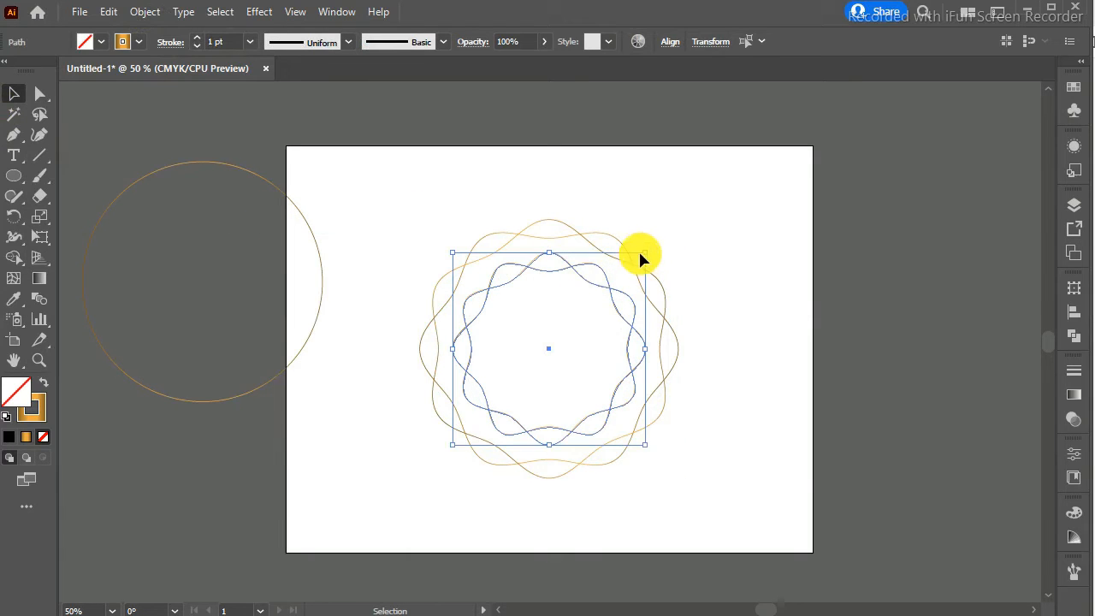
{"action": "left_click_drag", "start_coordinate": [643, 248], "coordinate": [661, 240]}
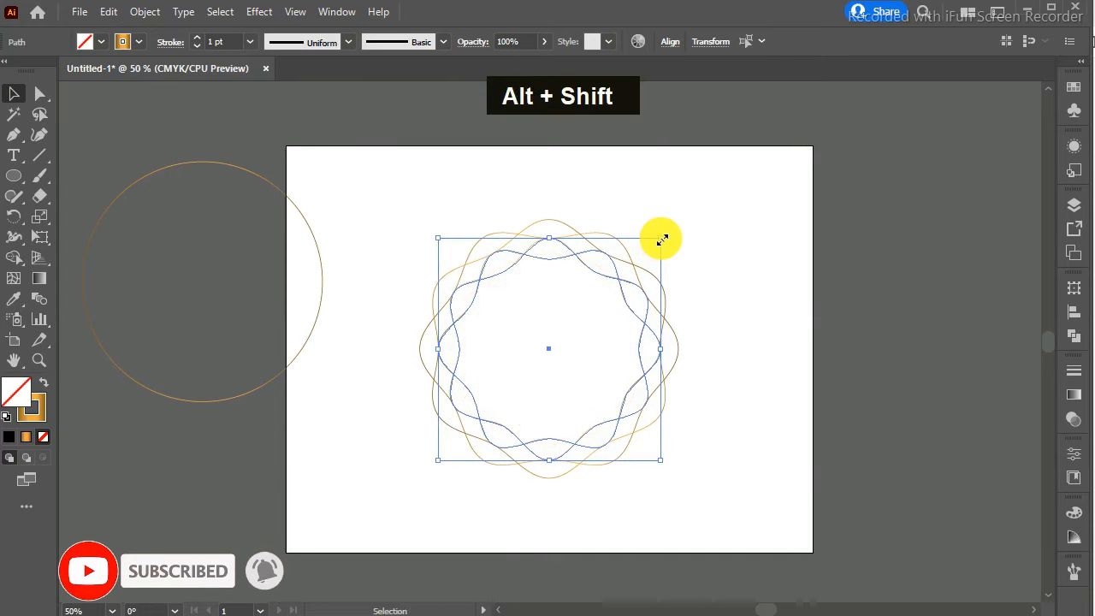
{"action": "left_click", "coordinate": [709, 254]}
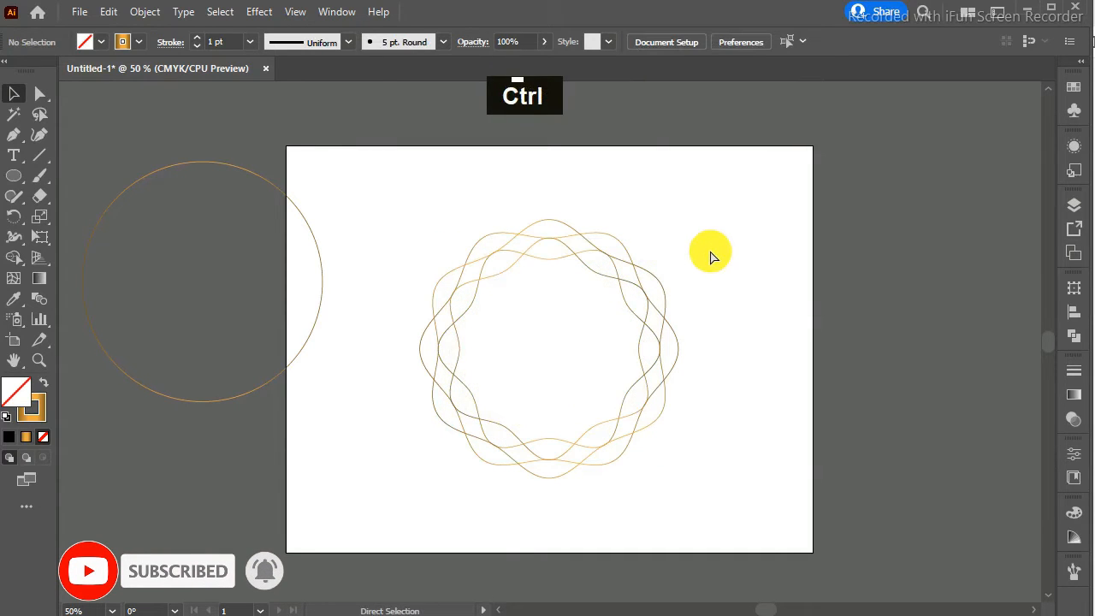
{"action": "key", "text": "ctrl+equal"}
{"action": "key", "text": "ctrl+equal"}
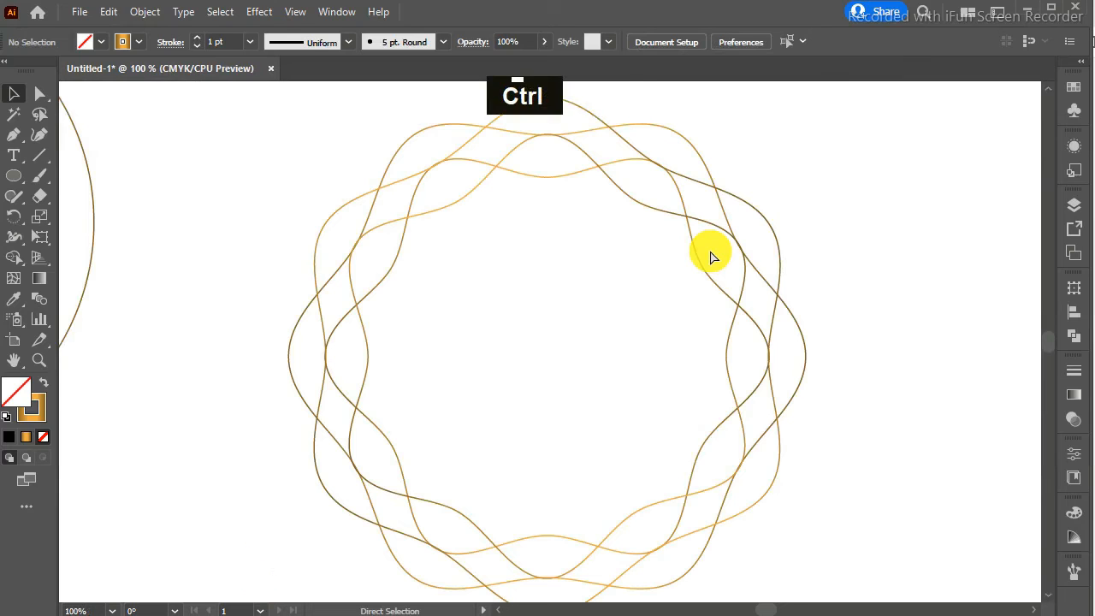
{"action": "key", "text": "ctrl+0"}
{"action": "key", "text": "ctrl+0"}
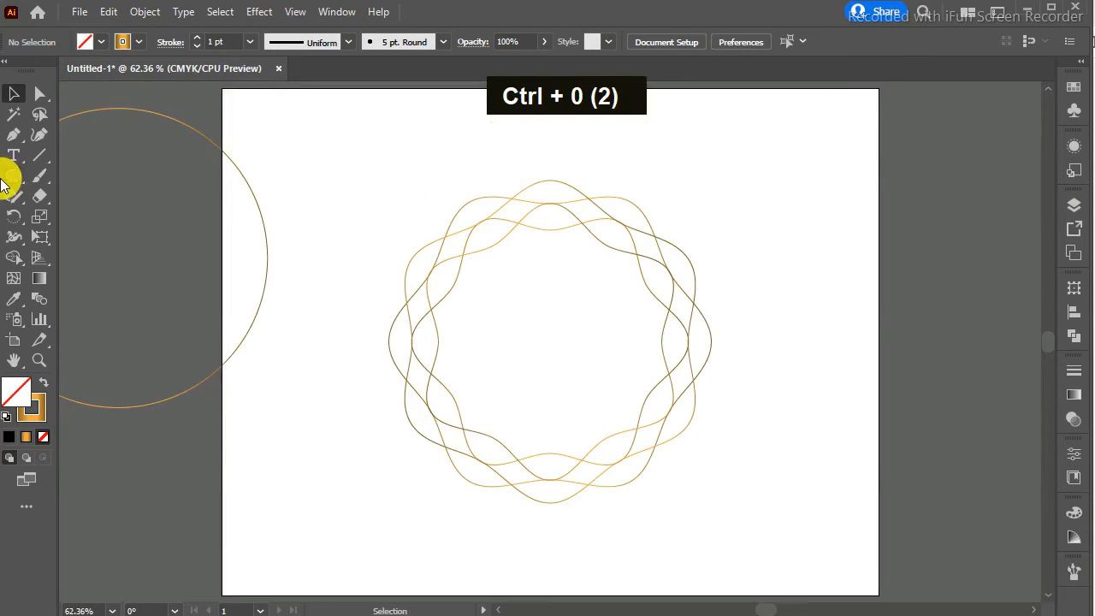
{"action": "mouse_move", "coordinate": [353, 143]}
{"action": "left_mouse_down"}
{"action": "mouse_move", "coordinate": [813, 459]}
{"action": "mouse_move", "coordinate": [807, 467]}
{"action": "left_mouse_up"}
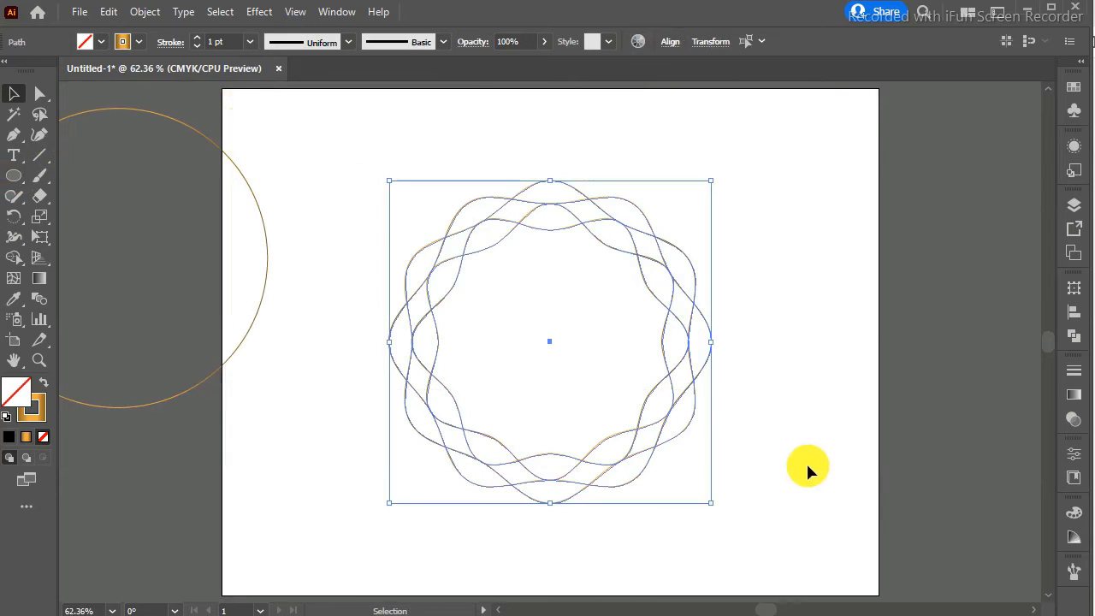
{"action": "left_click", "coordinate": [147, 13]}
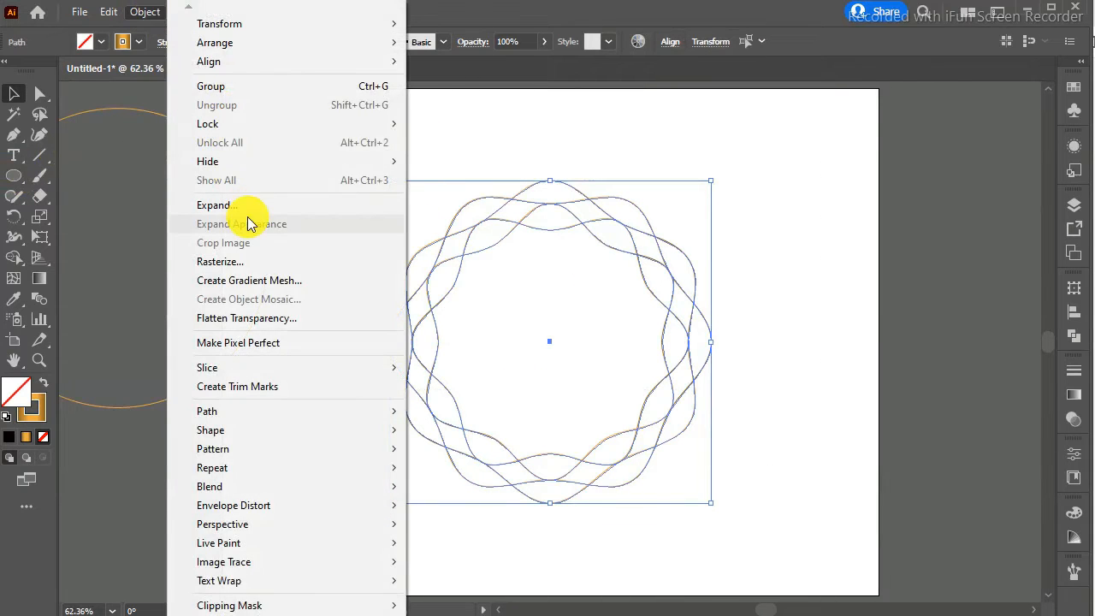
{"action": "left_click", "coordinate": [524, 146]}
{"action": "left_click", "coordinate": [518, 146]}
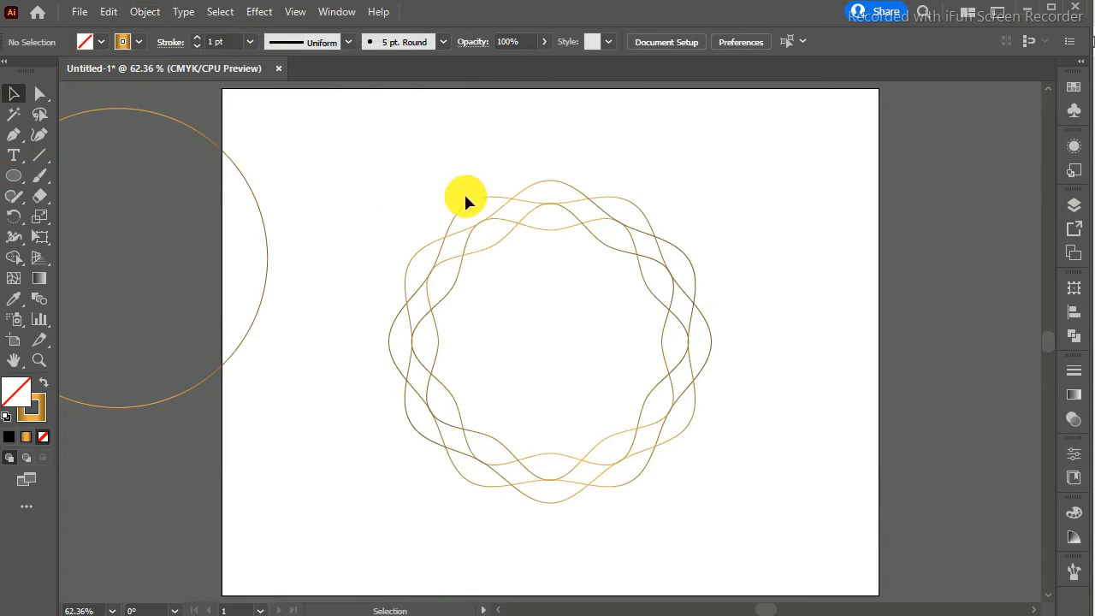
Merge regions of the wavy outlines at the ring's upper left into two interlaced ribbon segments with the Shape Builder tool
{"action": "left_click_drag", "start_coordinate": [568, 300], "coordinate": [738, 485]}
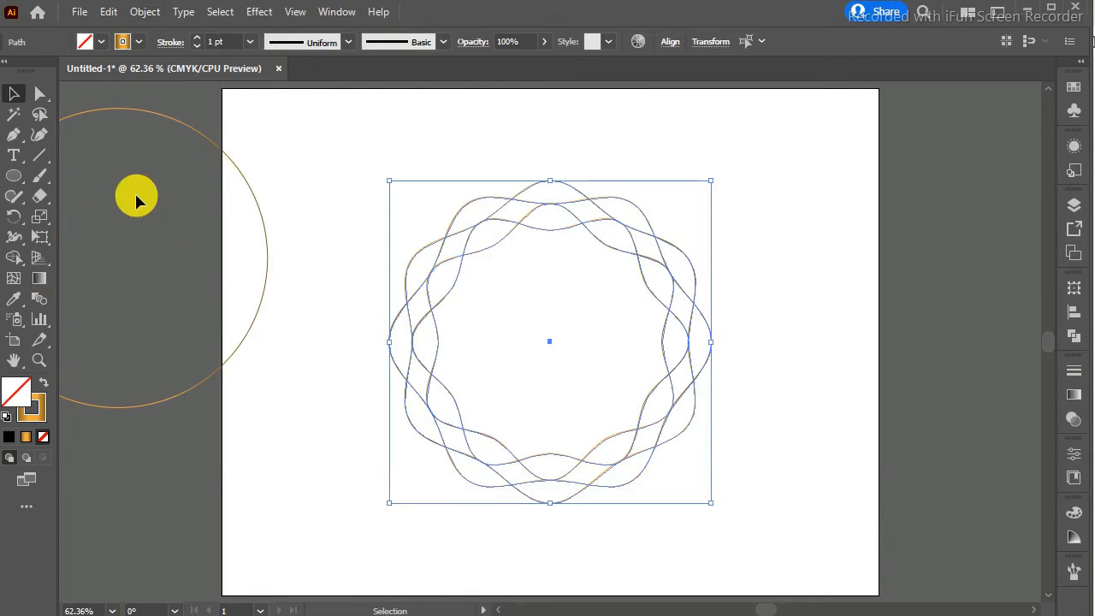
{"action": "left_click", "coordinate": [15, 258]}
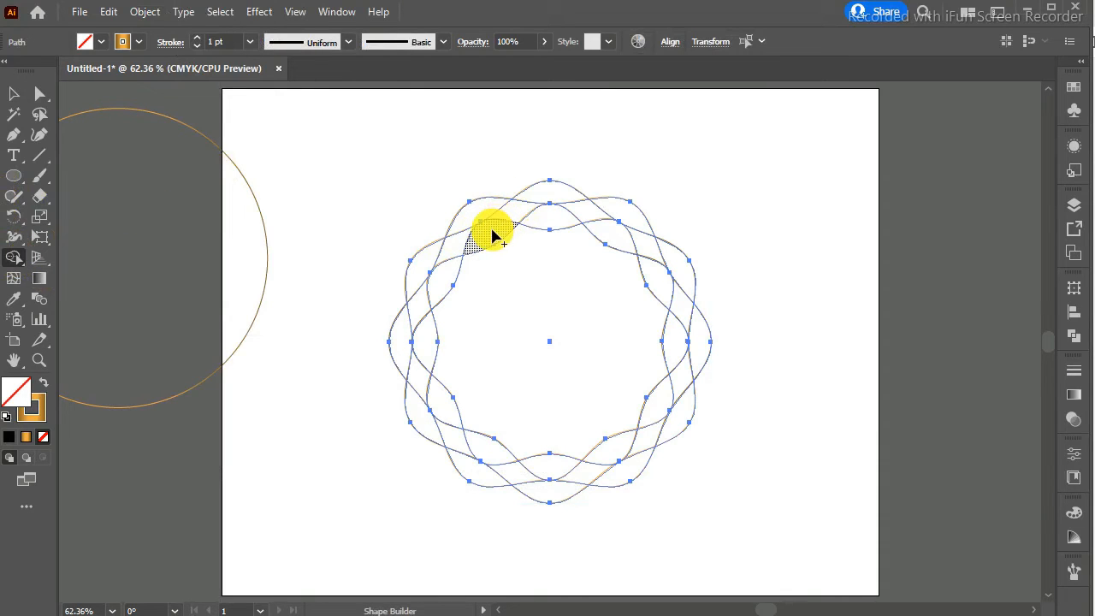
{"action": "mouse_move", "coordinate": [492, 235]}
{"action": "left_mouse_down"}
{"action": "mouse_move", "coordinate": [448, 249]}
{"action": "mouse_move", "coordinate": [447, 273]}
{"action": "mouse_move", "coordinate": [477, 210]}
{"action": "mouse_move", "coordinate": [495, 218]}
{"action": "mouse_move", "coordinate": [537, 199]}
{"action": "left_mouse_up"}
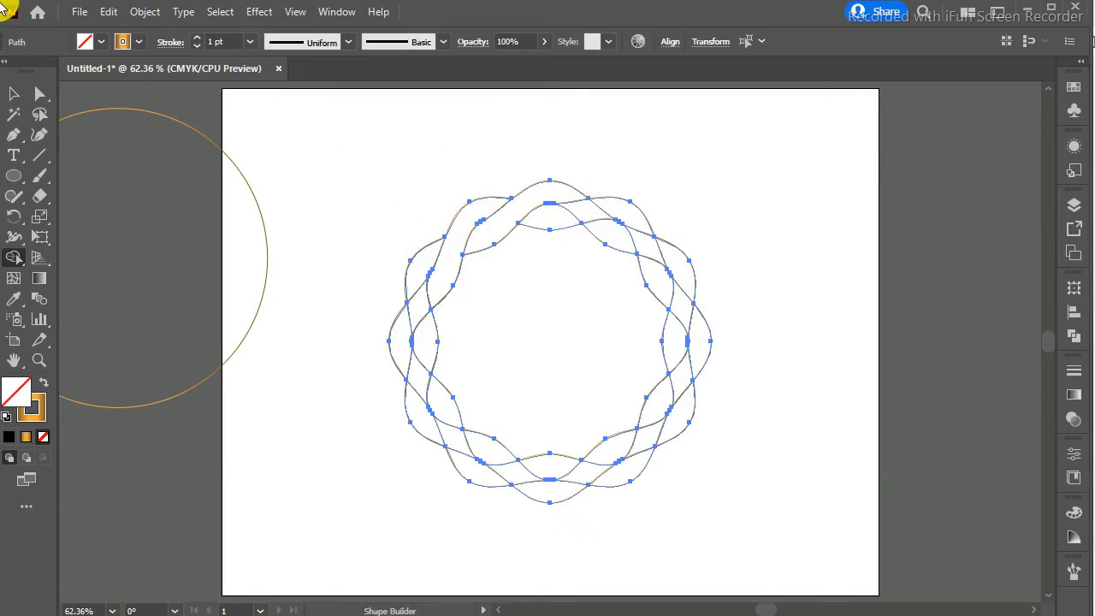
{"action": "left_click", "coordinate": [13, 92]}
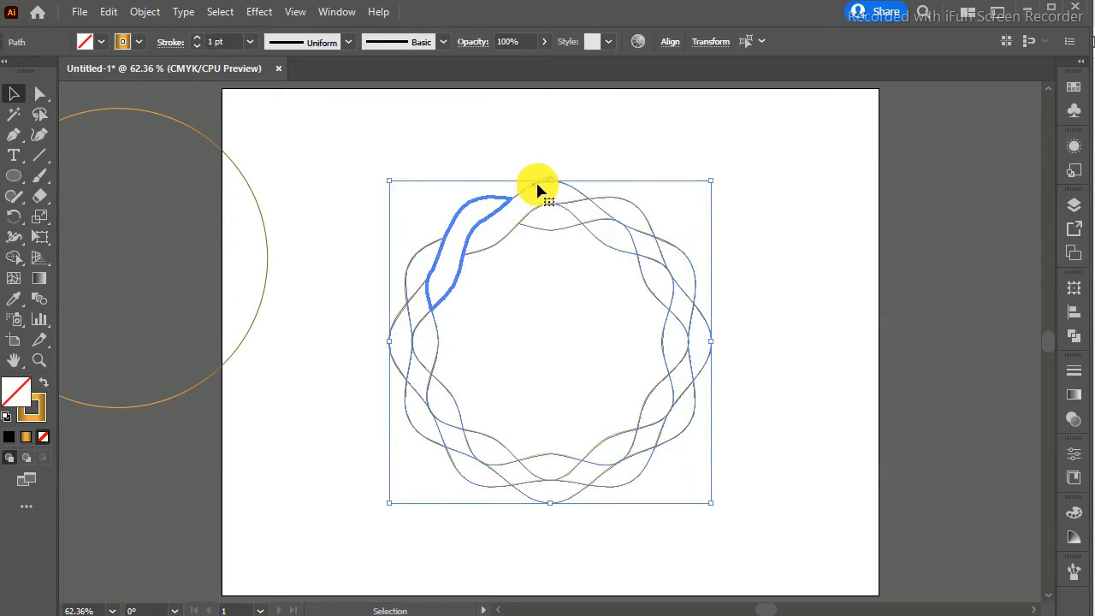
{"action": "left_click", "coordinate": [559, 138]}
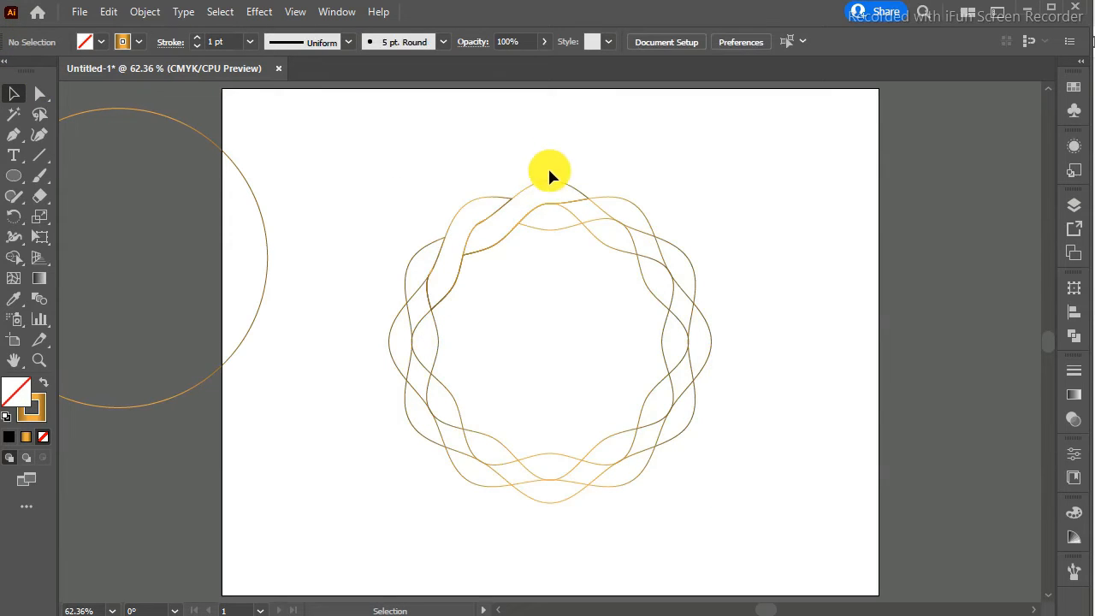
Delete all leftover wavy outline paths, keeping only the two interlaced ribbon segments and the plain circle beside the artboard
{"action": "left_click", "coordinate": [501, 202]}
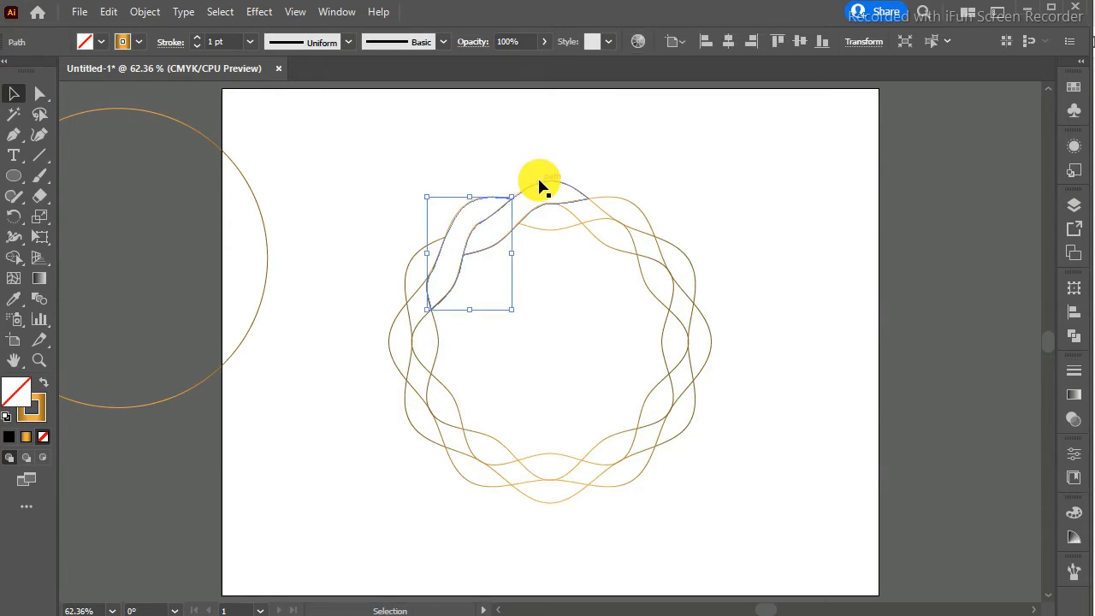
{"action": "left_click", "coordinate": [541, 187], "text": "shift"}
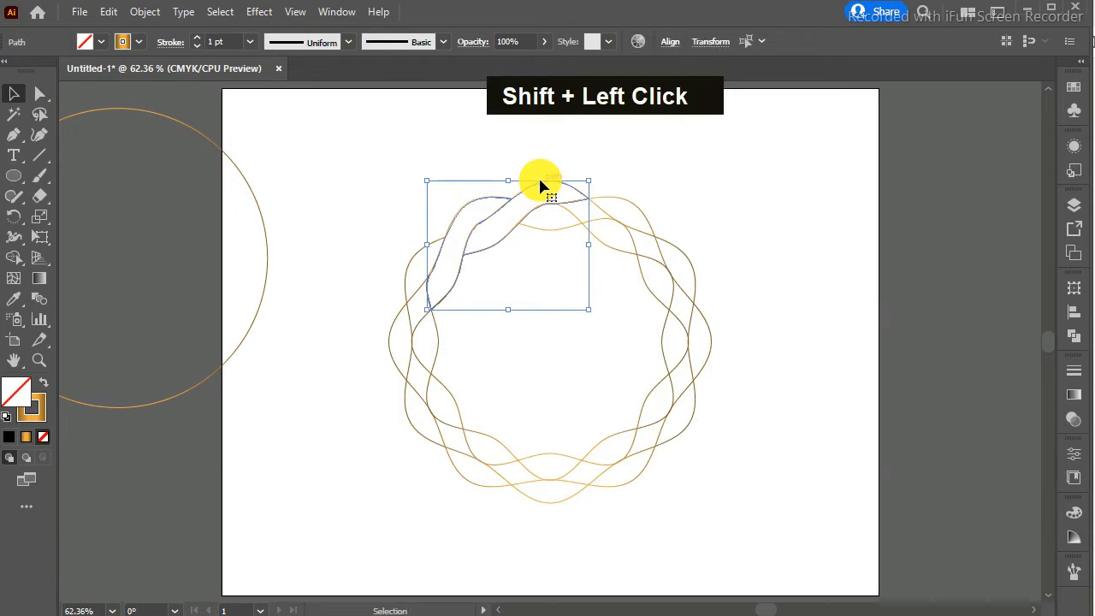
{"action": "left_click", "coordinate": [218, 12]}
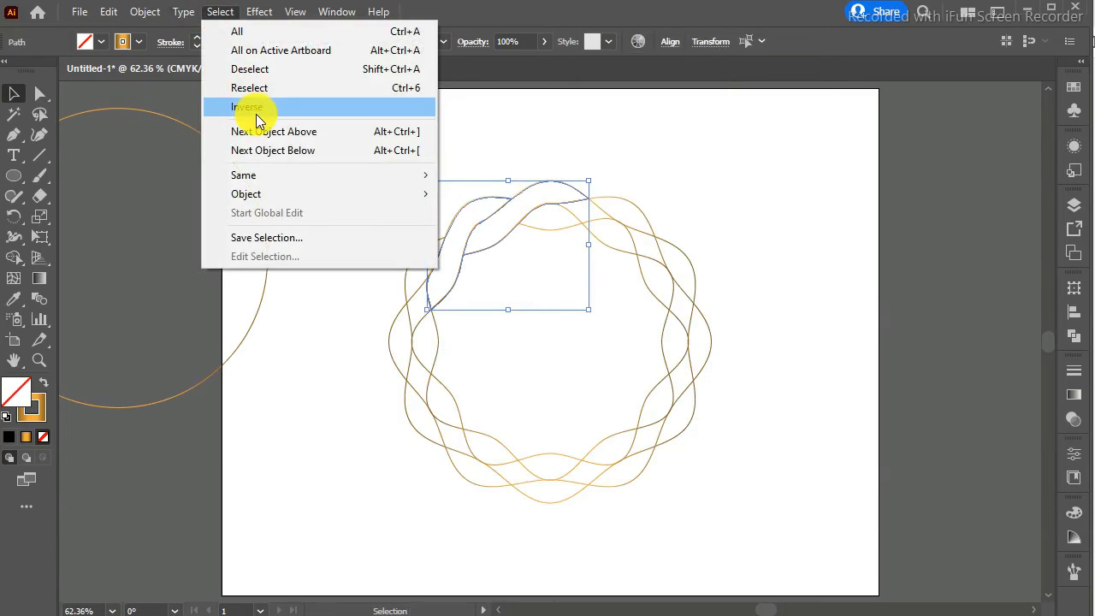
{"action": "left_click", "coordinate": [255, 114]}
{"action": "key", "text": "Delete"}
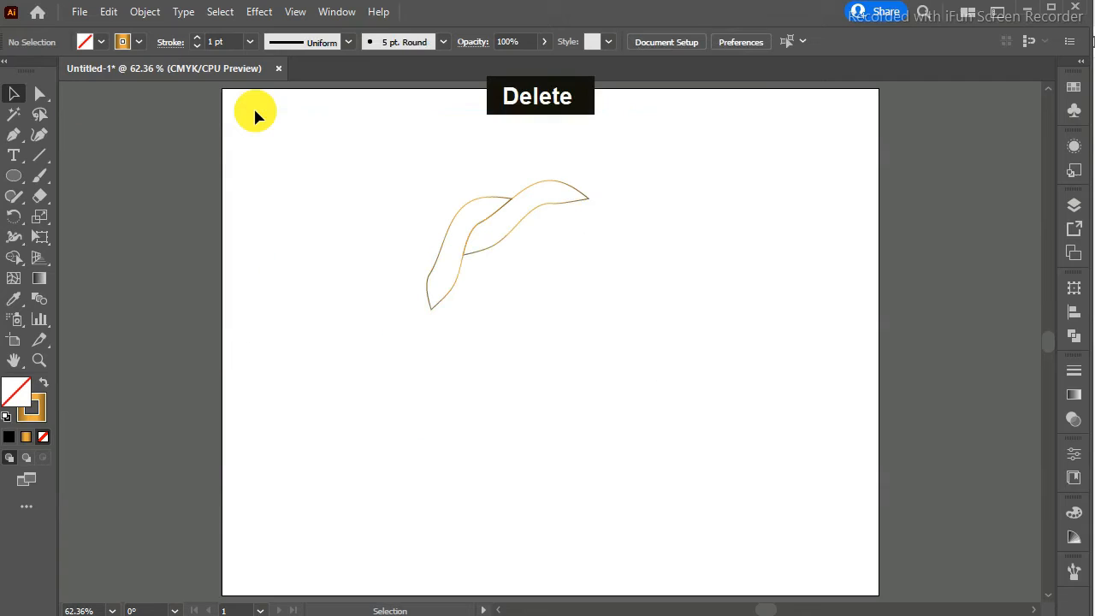
{"action": "key", "text": "ctrl+z"}
{"action": "key", "text": "ctrl+z"}
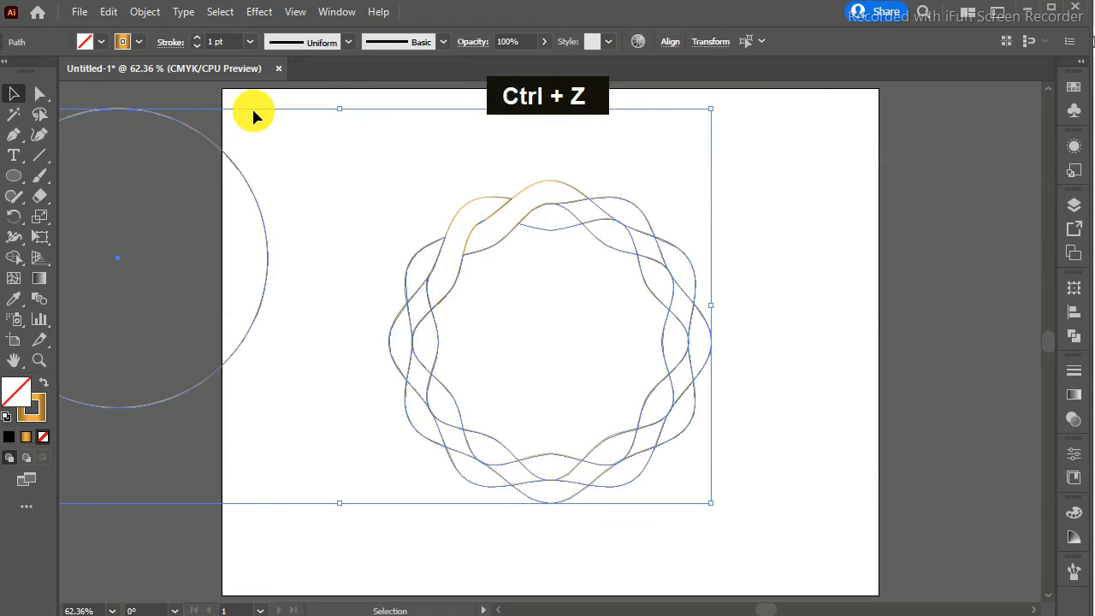
{"action": "left_click", "coordinate": [212, 146], "text": "shift"}
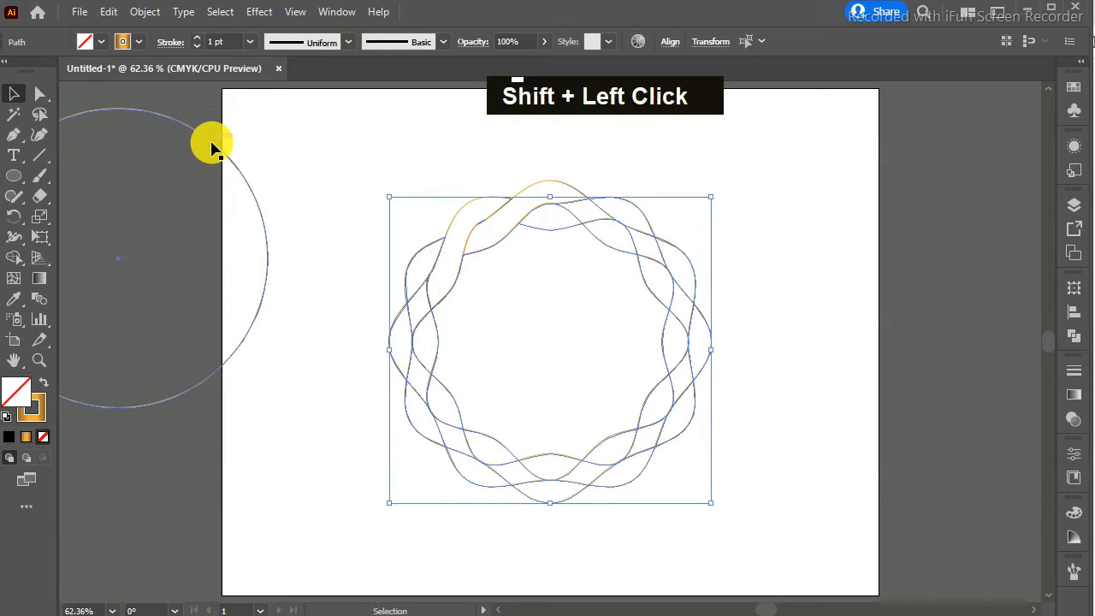
{"action": "key", "text": "Delete"}
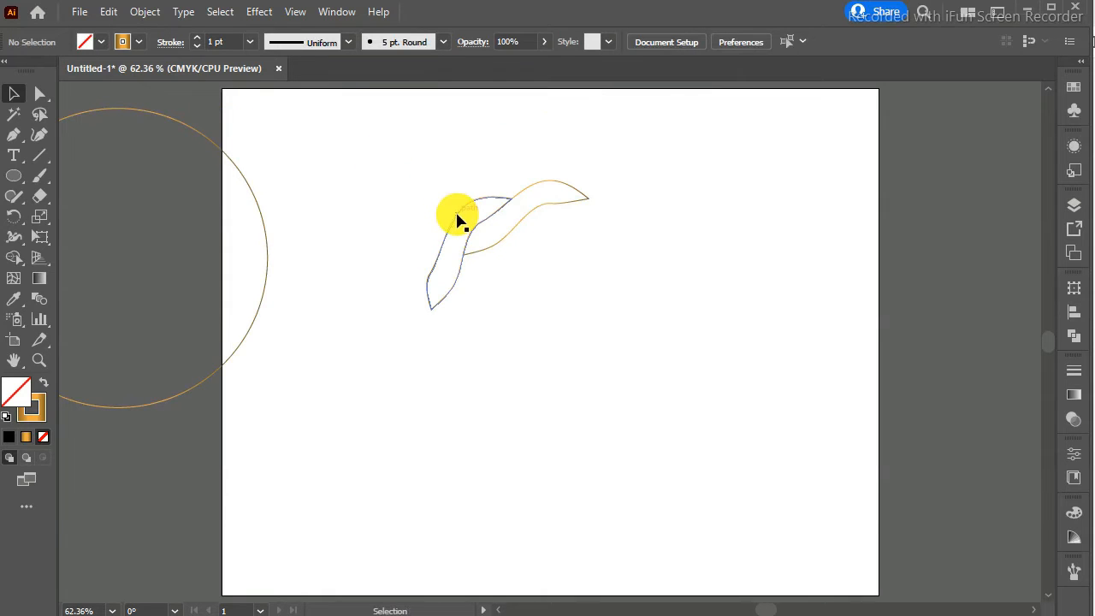
Swap fill and stroke on both ribbon segments so each has the gold gradient fill and no stroke
{"action": "left_click", "coordinate": [46, 382]}
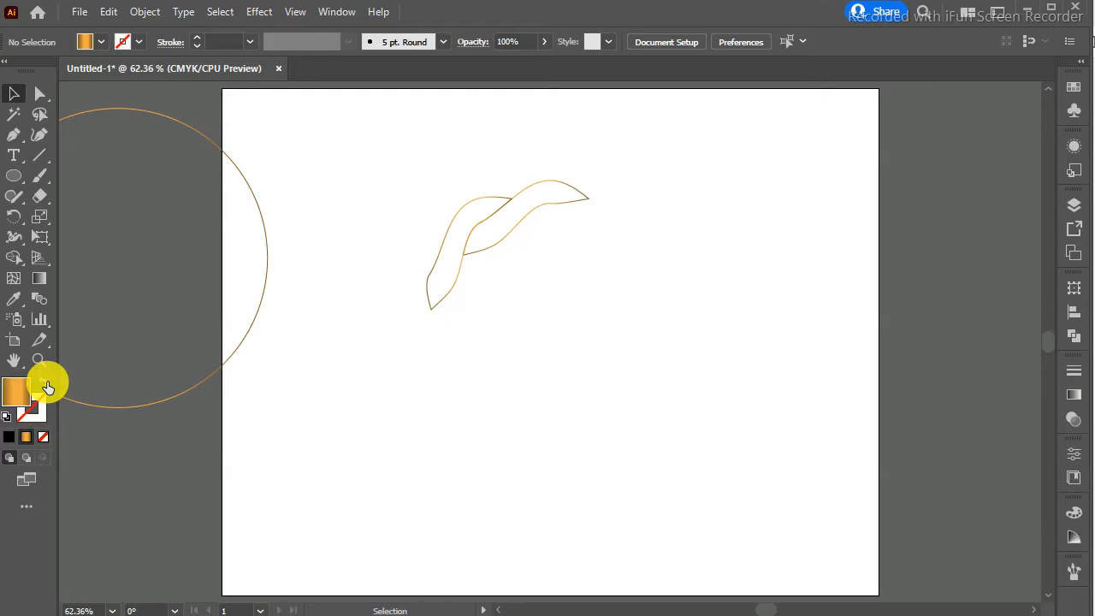
{"action": "left_click", "coordinate": [445, 237]}
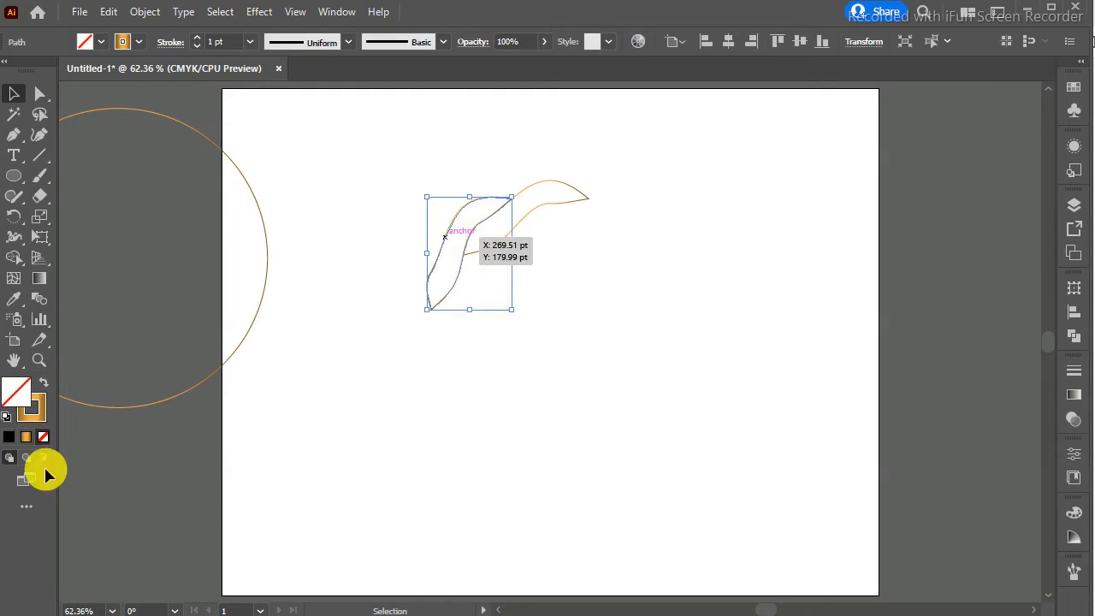
{"action": "left_click", "coordinate": [46, 387]}
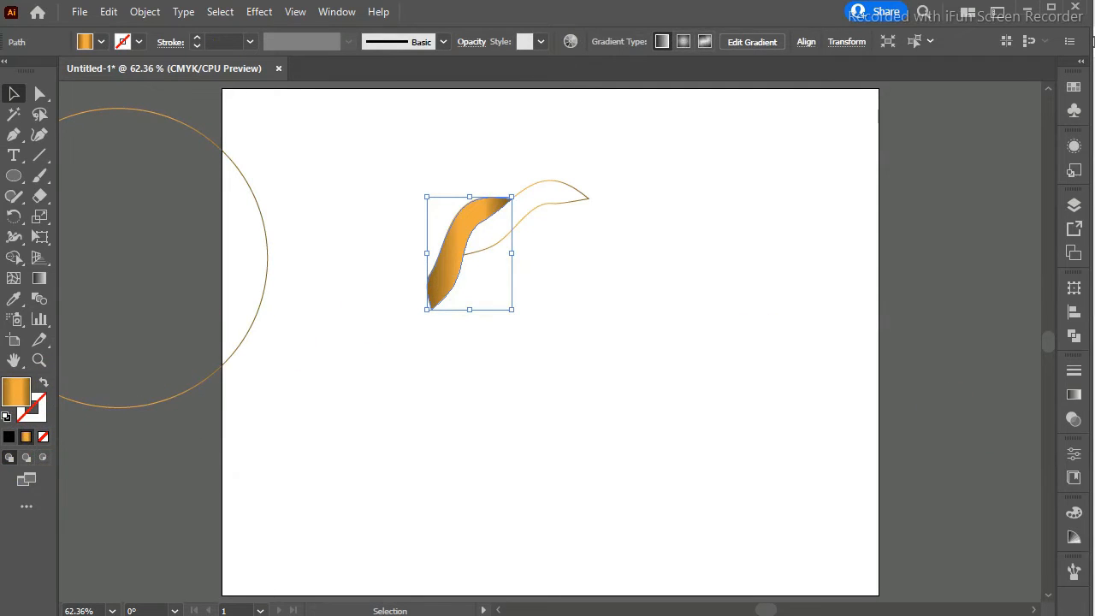
{"action": "left_click", "coordinate": [1074, 394]}
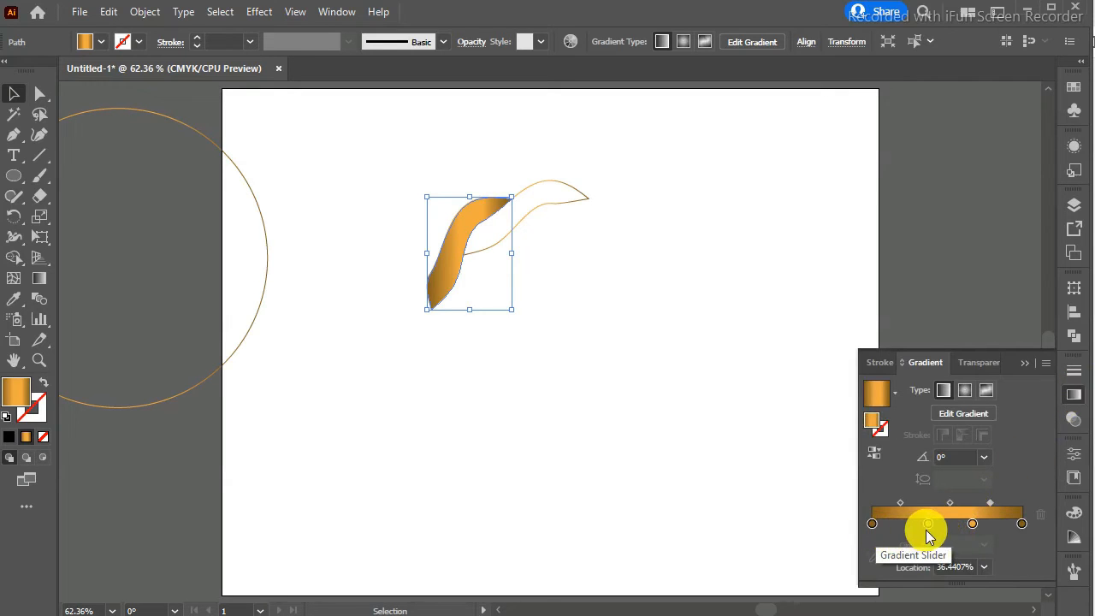
{"action": "left_click", "coordinate": [1025, 363]}
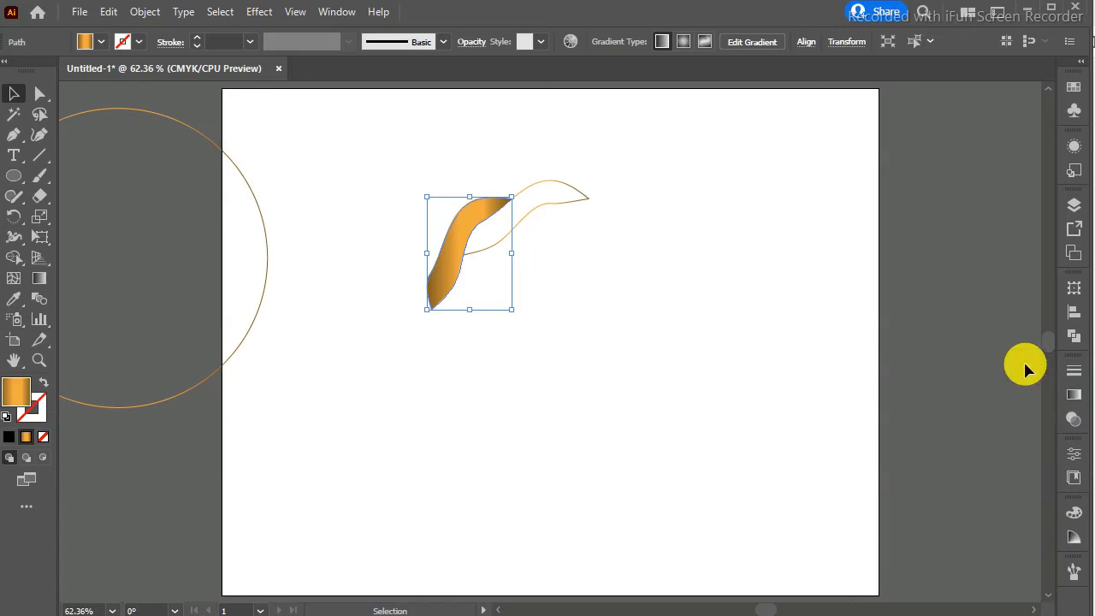
{"action": "left_click", "coordinate": [547, 188]}
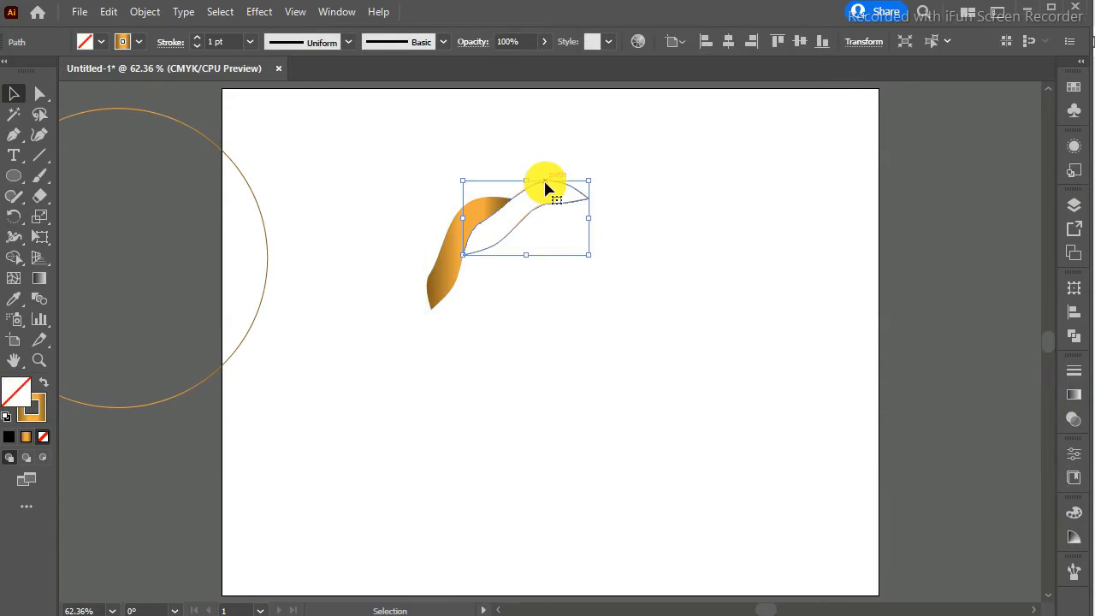
{"action": "left_click", "coordinate": [46, 389]}
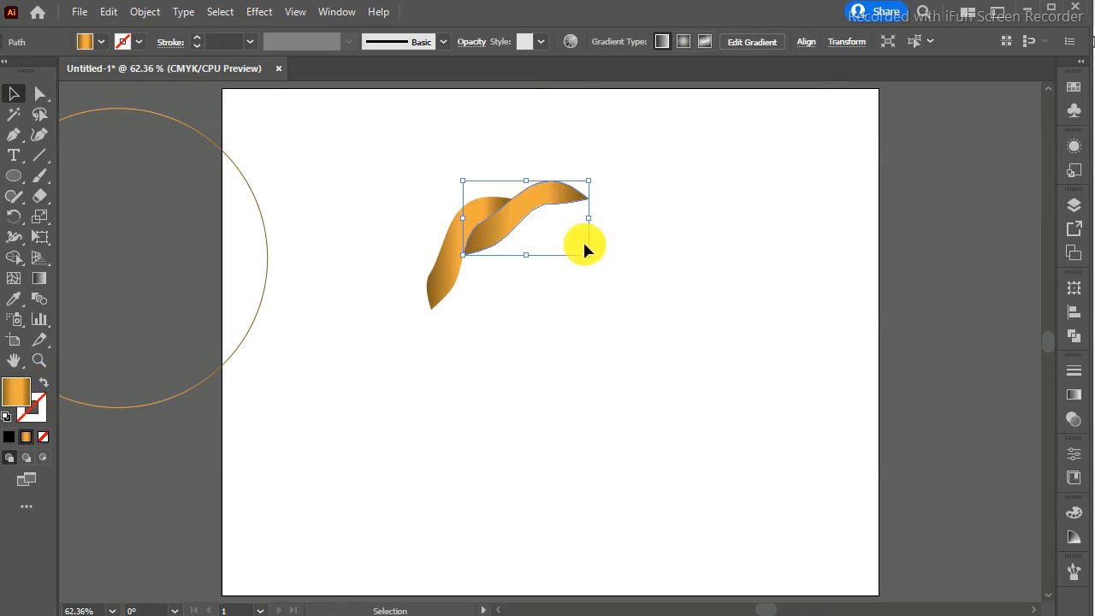
{"action": "left_click", "coordinate": [596, 293]}
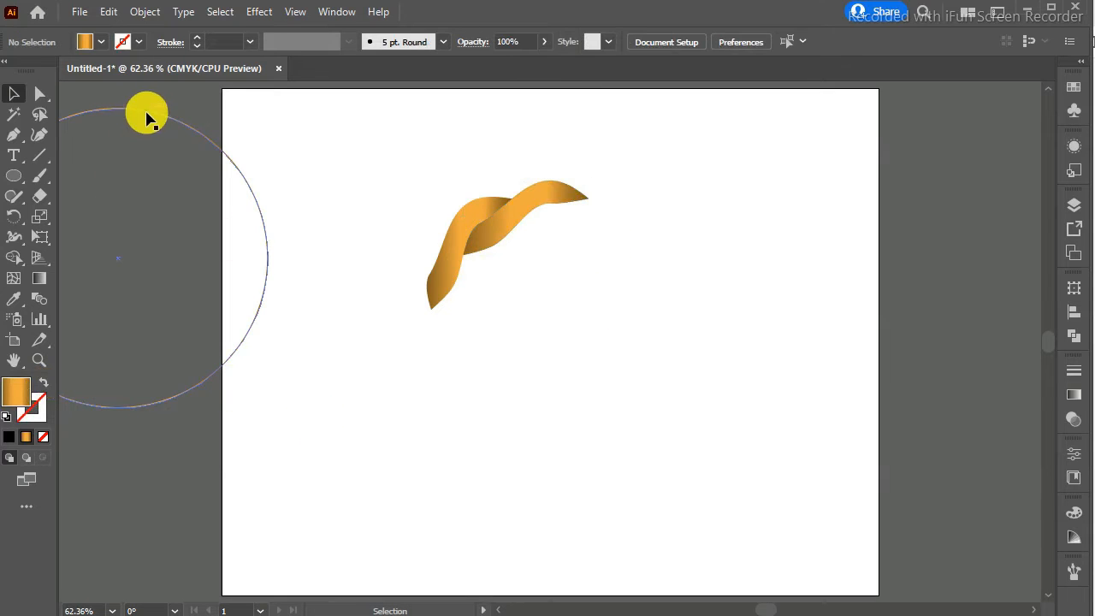
Move the plain circle onto the artboard with its top edge meeting the ribbon segments, and centre it horizontally on the artboard
{"action": "left_click_drag", "start_coordinate": [152, 117], "coordinate": [567, 184]}
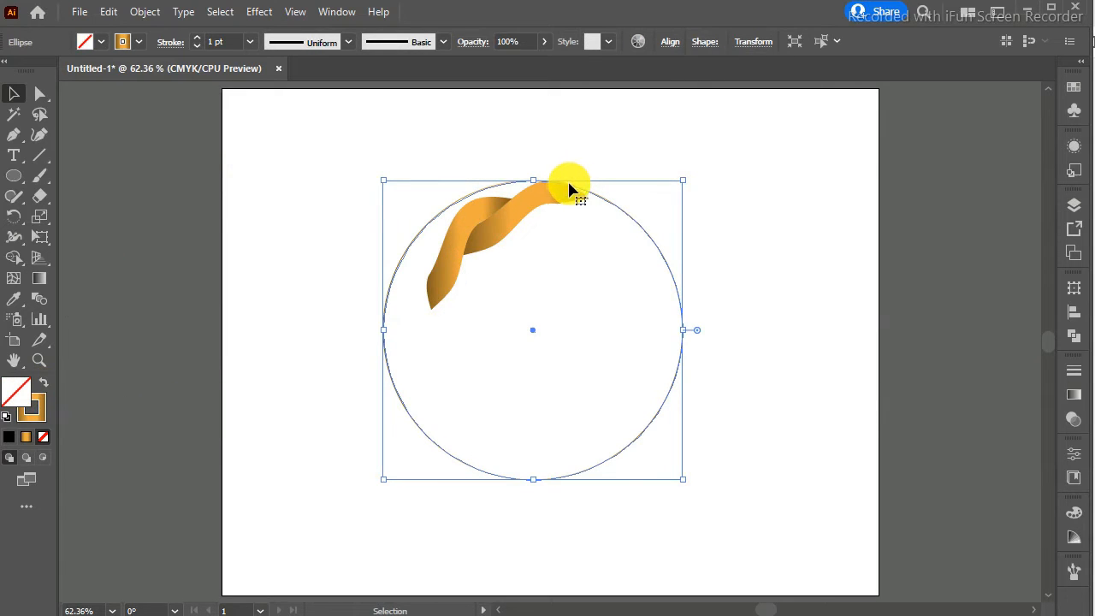
{"action": "left_click", "coordinate": [669, 41]}
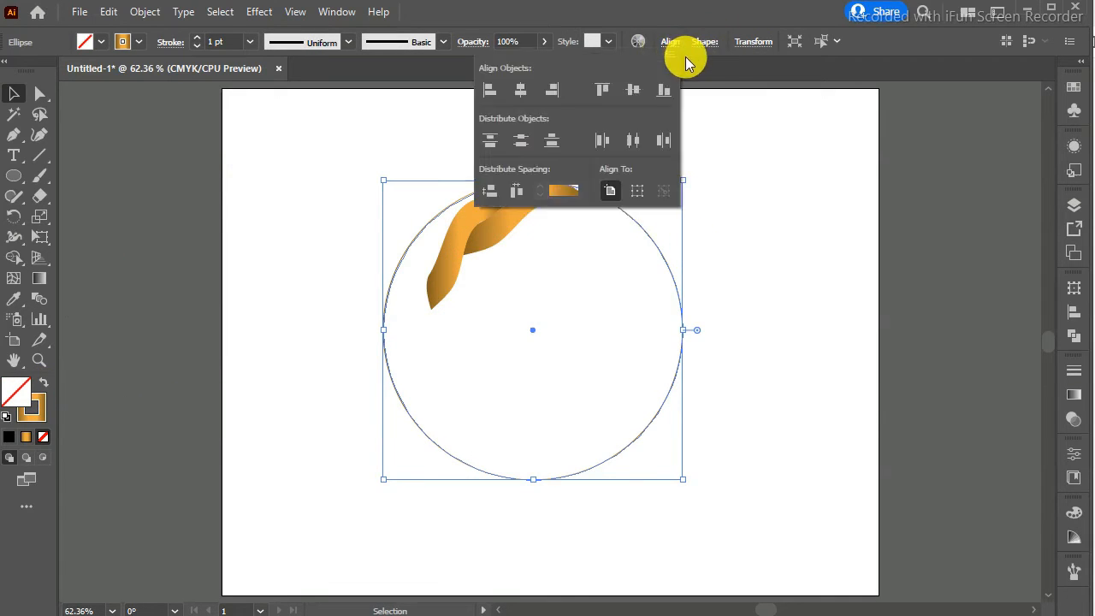
{"action": "left_click", "coordinate": [521, 91]}
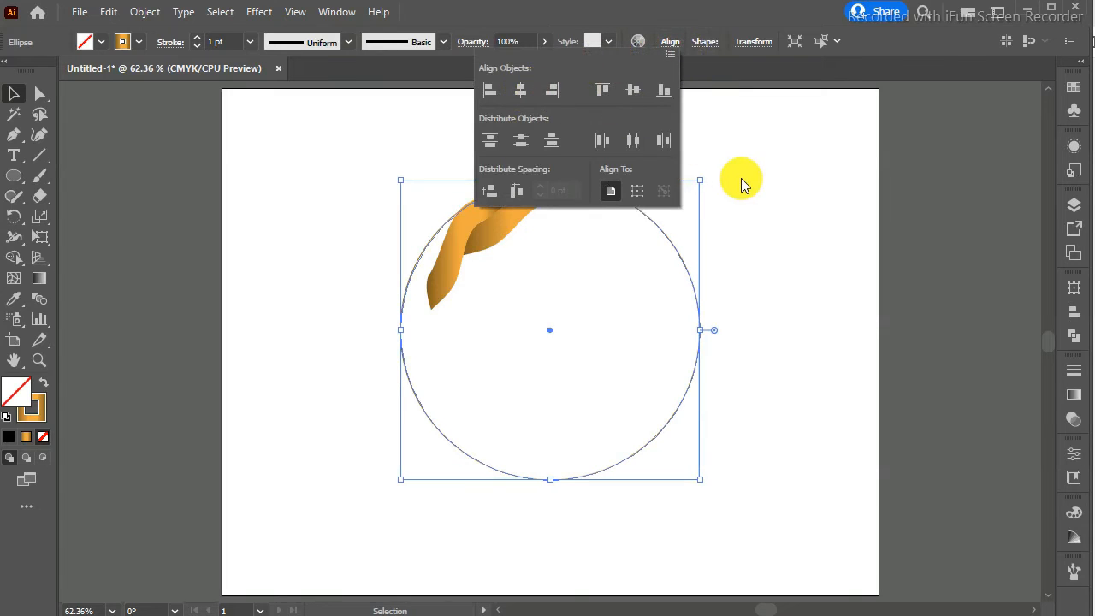
{"action": "left_click", "coordinate": [801, 221]}
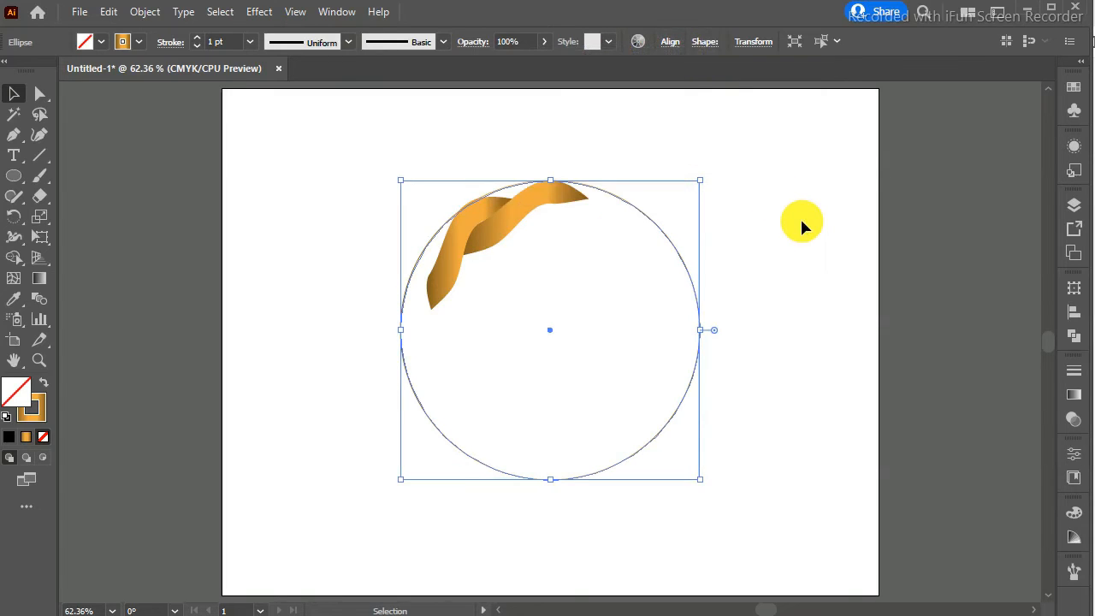
{"action": "left_click", "coordinate": [306, 211]}
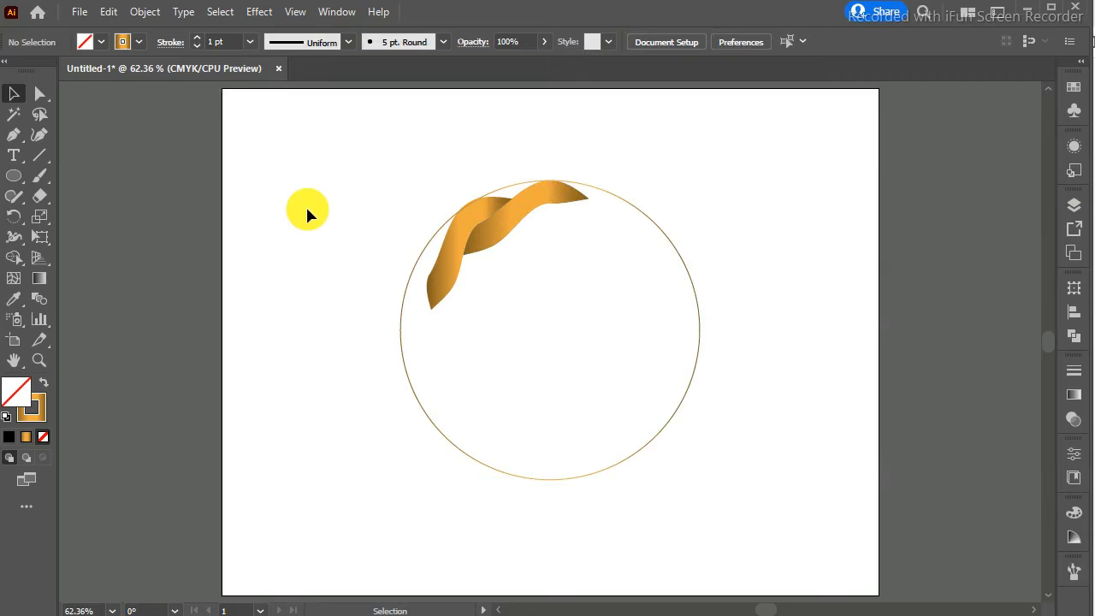
Select both gold ribbon segments and set their rotation origin at the centre of the circle
{"action": "left_click", "coordinate": [461, 241]}
{"action": "left_click", "coordinate": [526, 204], "text": "shift"}
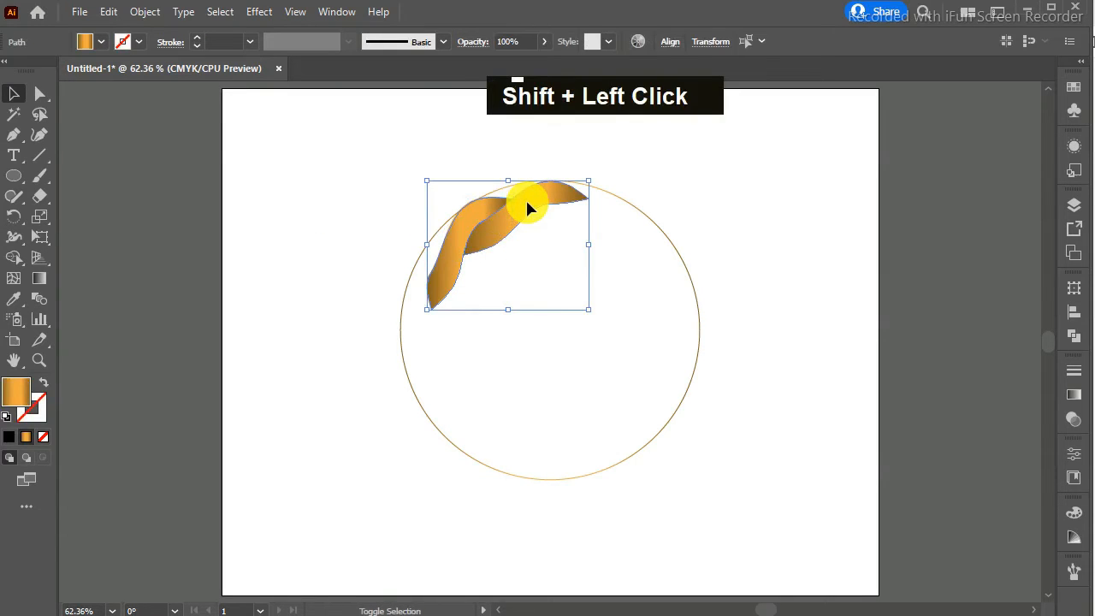
{"action": "left_click", "coordinate": [15, 218]}
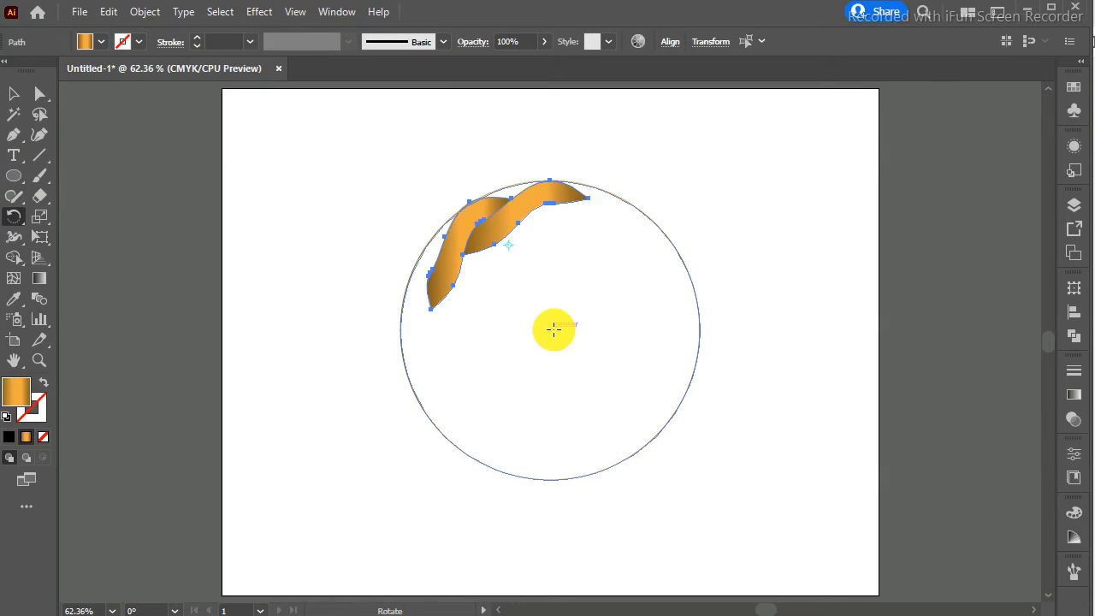
{"action": "left_click", "coordinate": [551, 330]}
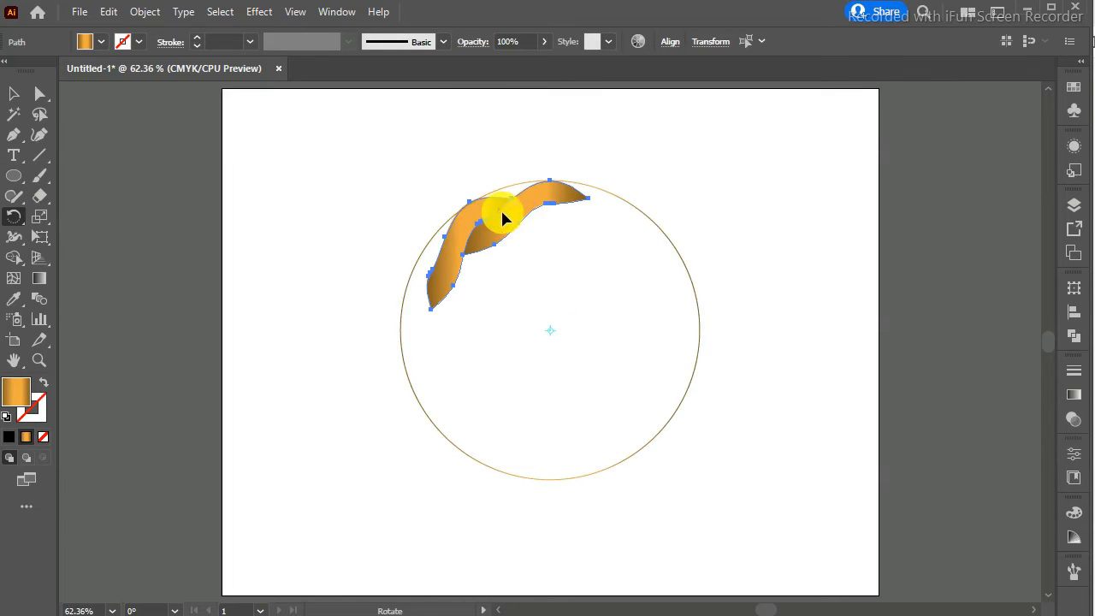
{"action": "left_click_drag", "start_coordinate": [504, 219], "coordinate": [407, 340]}
{"action": "left_click_drag", "start_coordinate": [407, 338], "coordinate": [406, 359]}
{"action": "key", "text": "ctrl+z"}
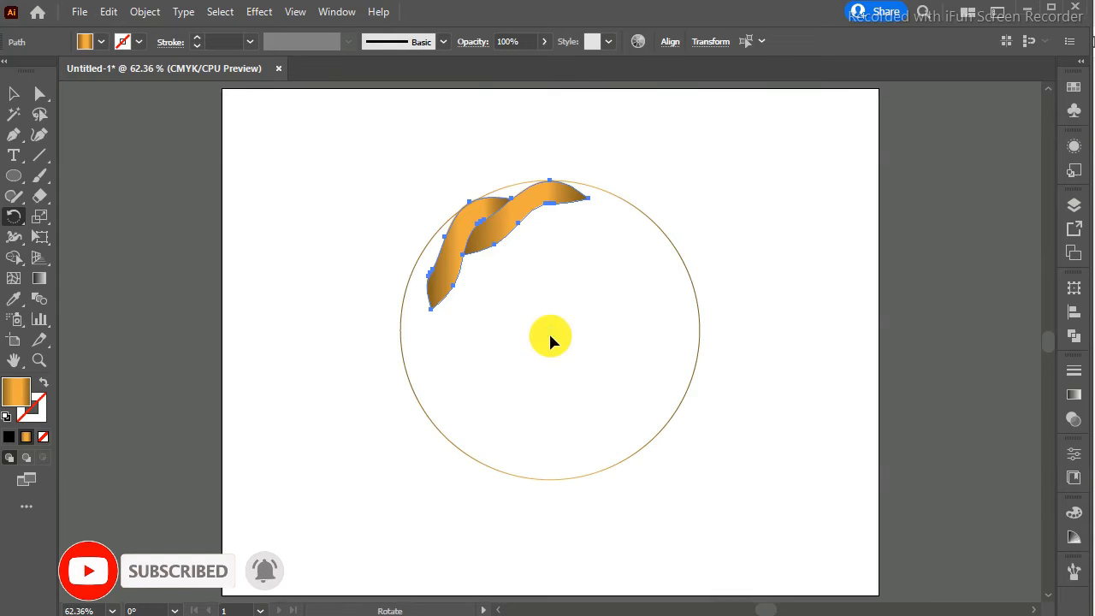
Rotate a copy of both ribbon segments counterclockwise about the circle's centre, and repeat the transformation four times to close the twisted ring
{"action": "left_click", "coordinate": [550, 333]}
{"action": "mouse_move", "coordinate": [504, 217]}
{"action": "left_mouse_down"}
{"action": "mouse_move", "coordinate": [436, 258]}
{"action": "mouse_move", "coordinate": [391, 335]}
{"action": "mouse_move", "coordinate": [394, 323]}
{"action": "left_mouse_up"}
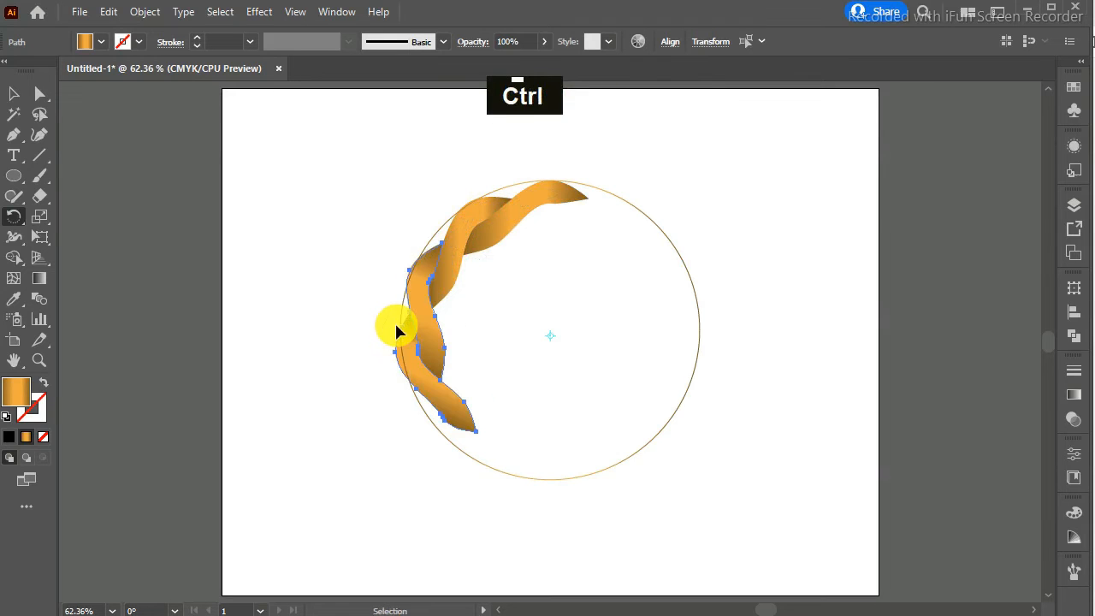
{"action": "key", "text": "ctrl+d"}
{"action": "key", "text": "ctrl+d"}
{"action": "key", "text": "ctrl+d"}
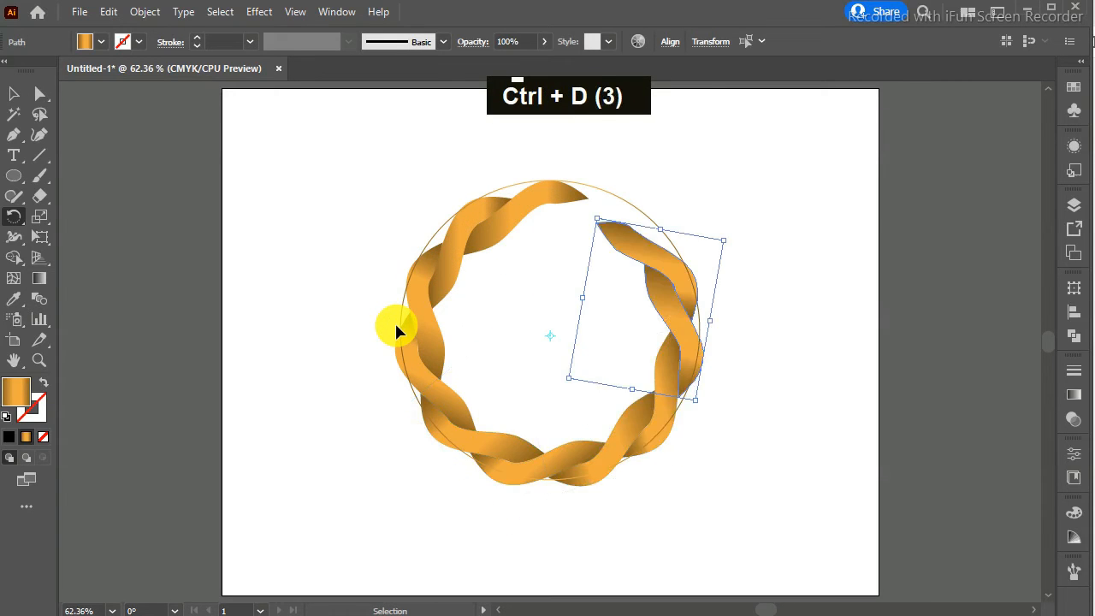
{"action": "key", "text": "ctrl+d"}
{"action": "key", "text": "ctrl"}
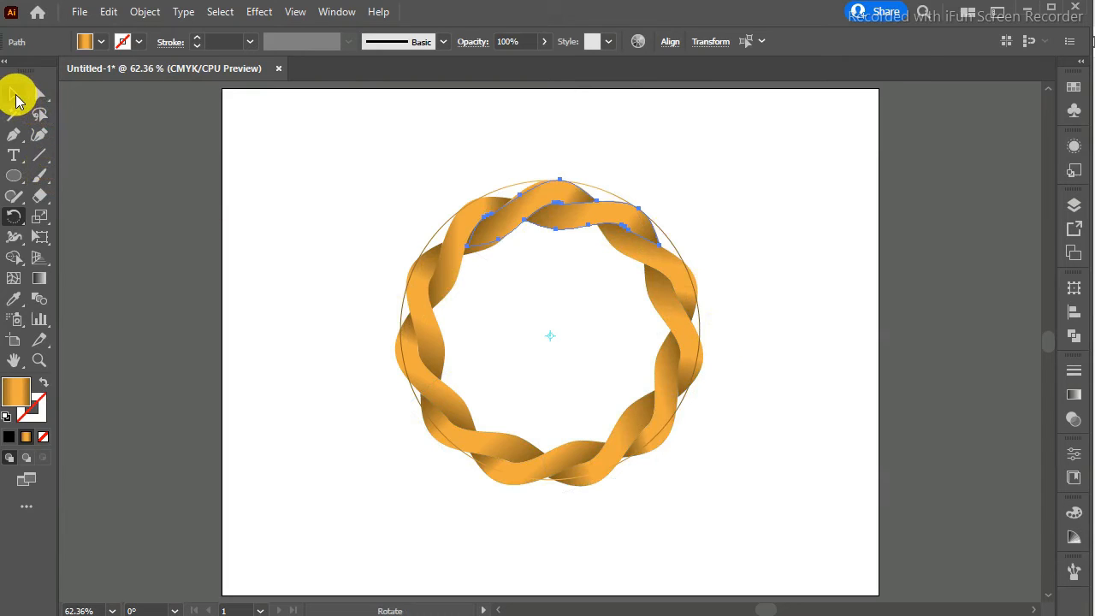
Delete the plain guide circle behind the twisted ring
{"action": "left_click", "coordinate": [15, 94]}
{"action": "left_click", "coordinate": [218, 182]}
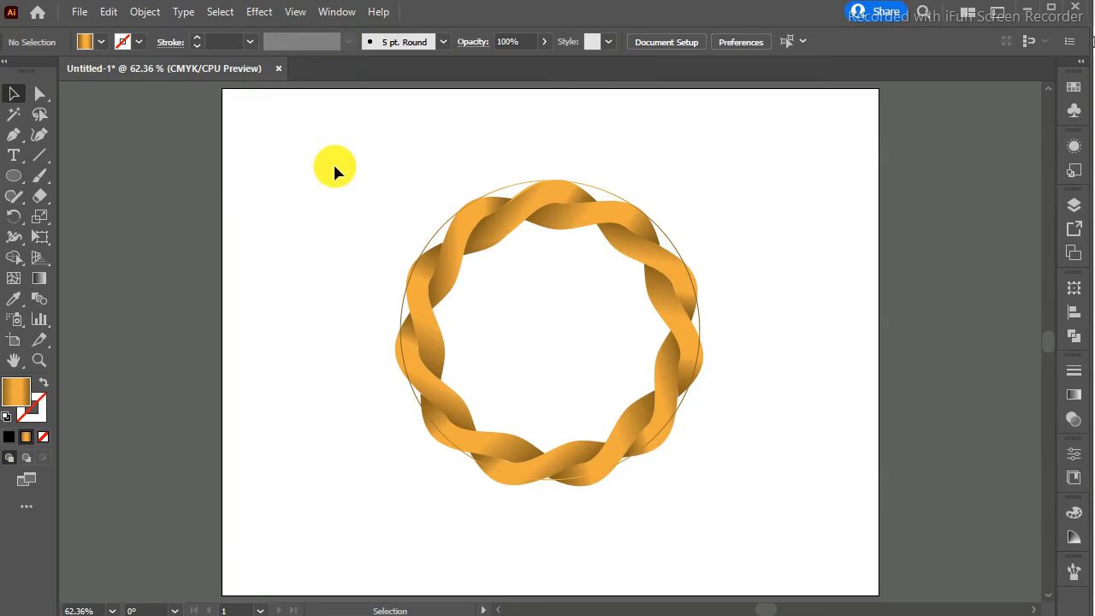
{"action": "left_click", "coordinate": [433, 242]}
{"action": "key", "text": "Delete"}
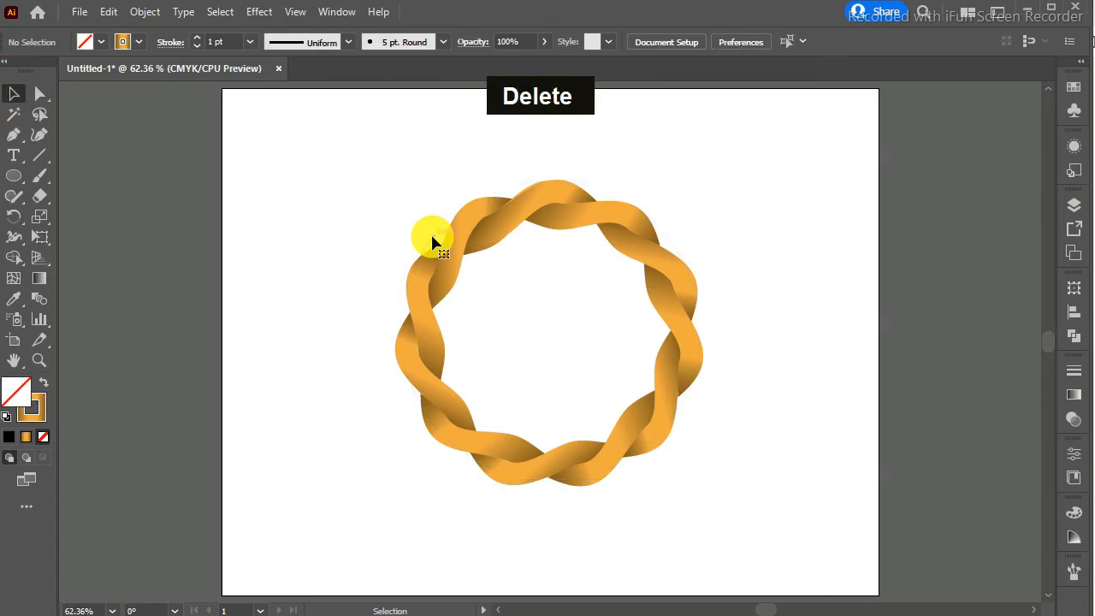
{"action": "left_click_drag", "start_coordinate": [675, 447], "coordinate": [791, 590]}
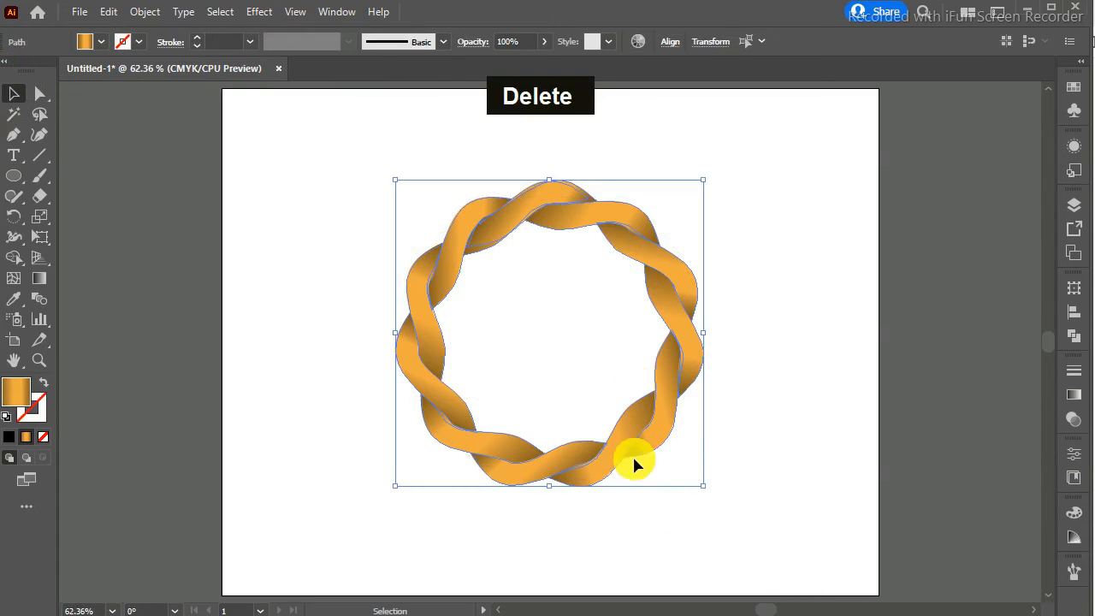
{"action": "left_click", "coordinate": [726, 345]}
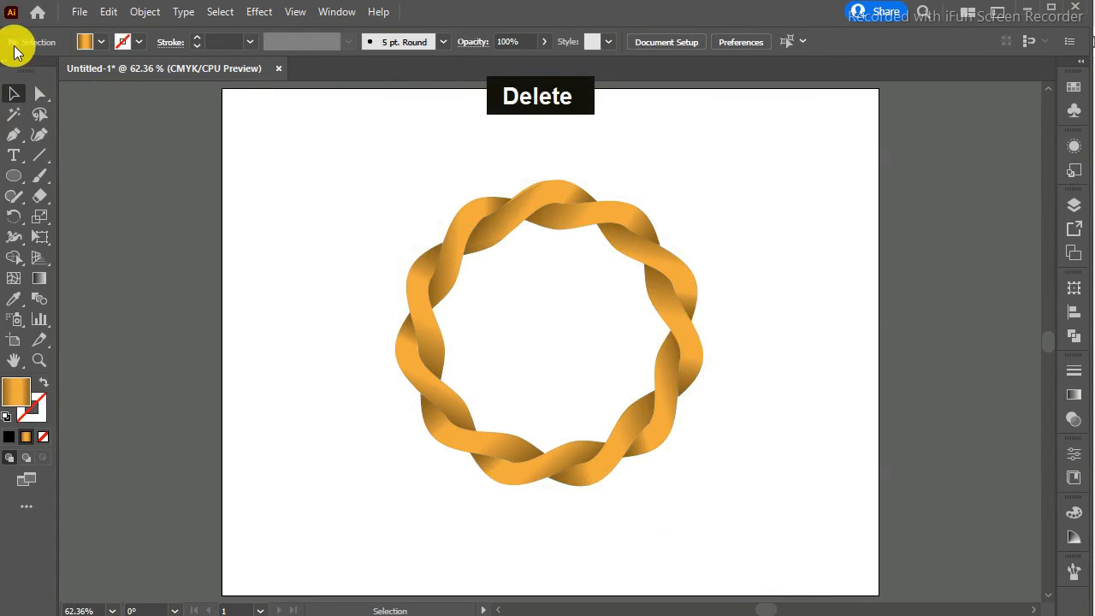
Draw a rectangle covering the whole artboard
{"action": "key", "text": "ctrl+minus"}
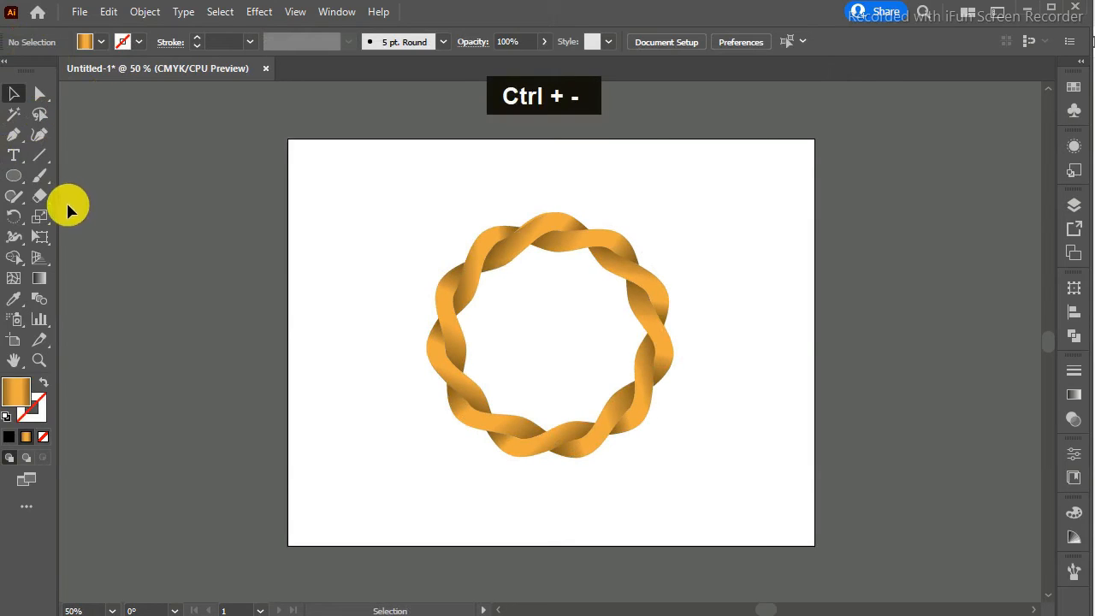
{"action": "left_click", "coordinate": [17, 178]}
{"action": "left_click_drag", "start_coordinate": [19, 178], "coordinate": [59, 181]}
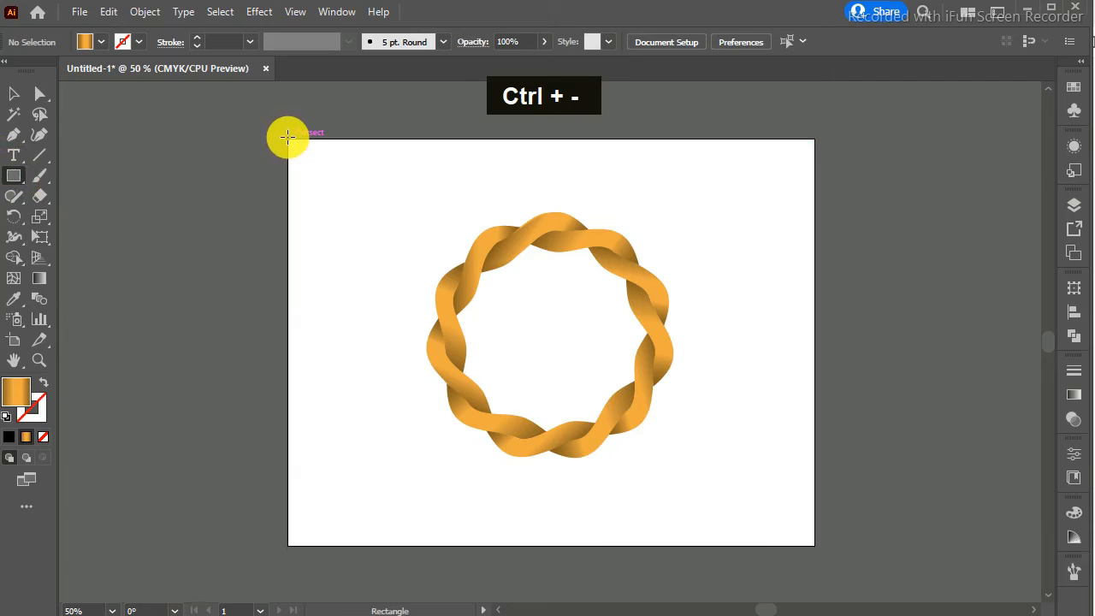
{"action": "left_click_drag", "start_coordinate": [287, 136], "coordinate": [815, 545]}
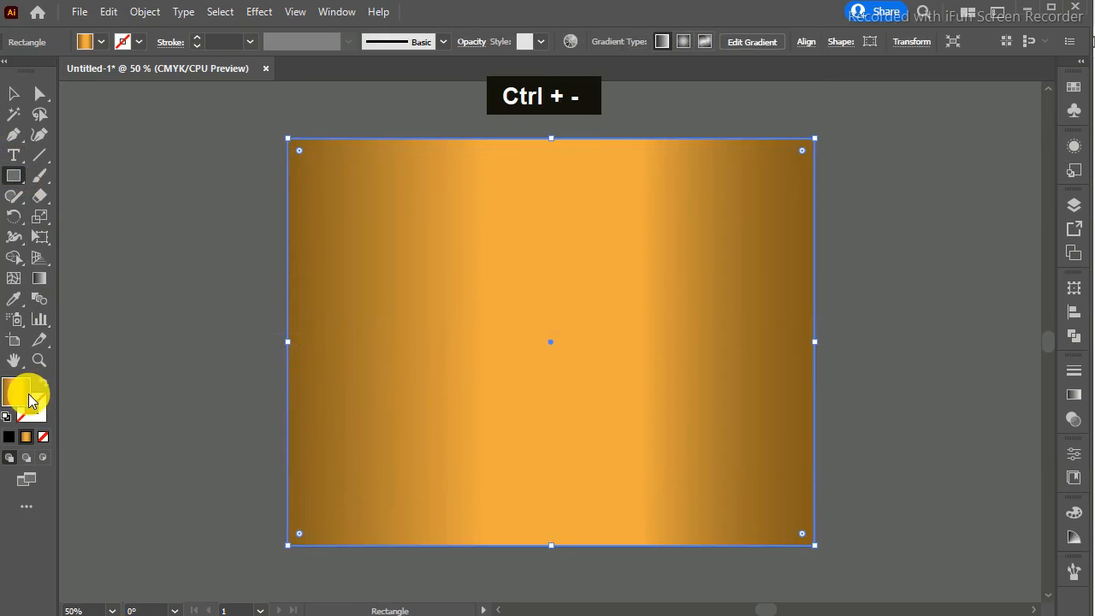
Fill the artboard-sized rectangle with near-black #050000 and send it to the back, behind the twisted ring
{"action": "double_click", "coordinate": [26, 392]}
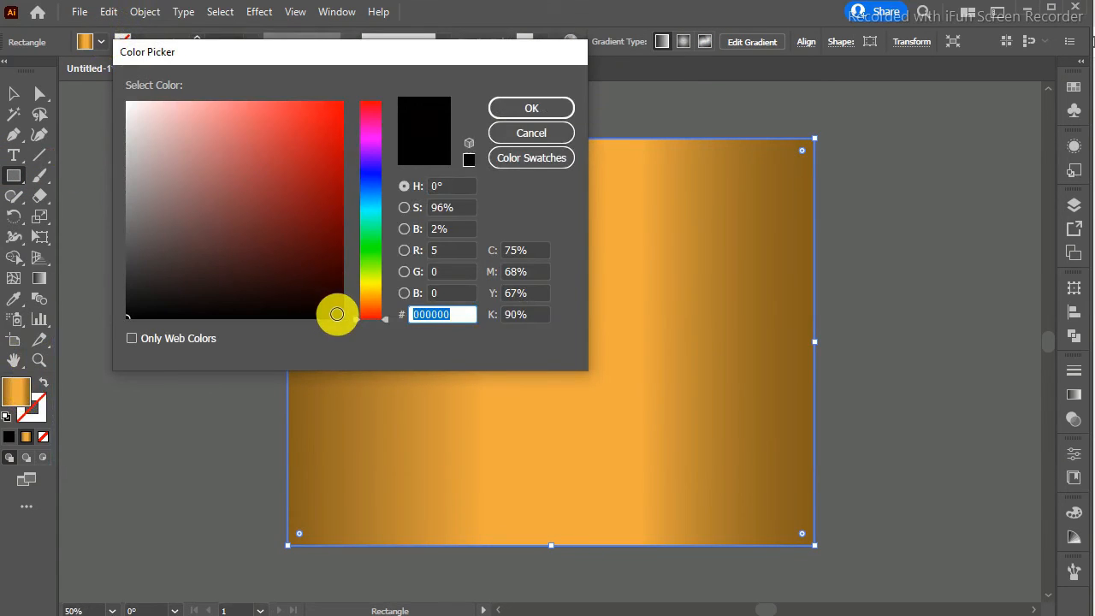
{"action": "left_click", "coordinate": [531, 108]}
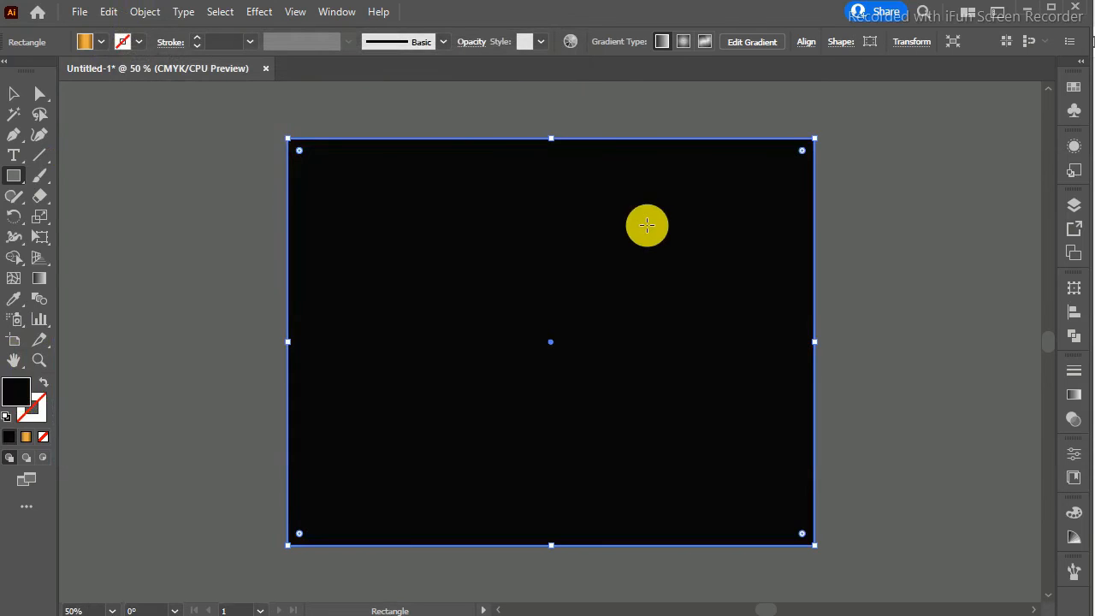
{"action": "left_click", "coordinate": [12, 97]}
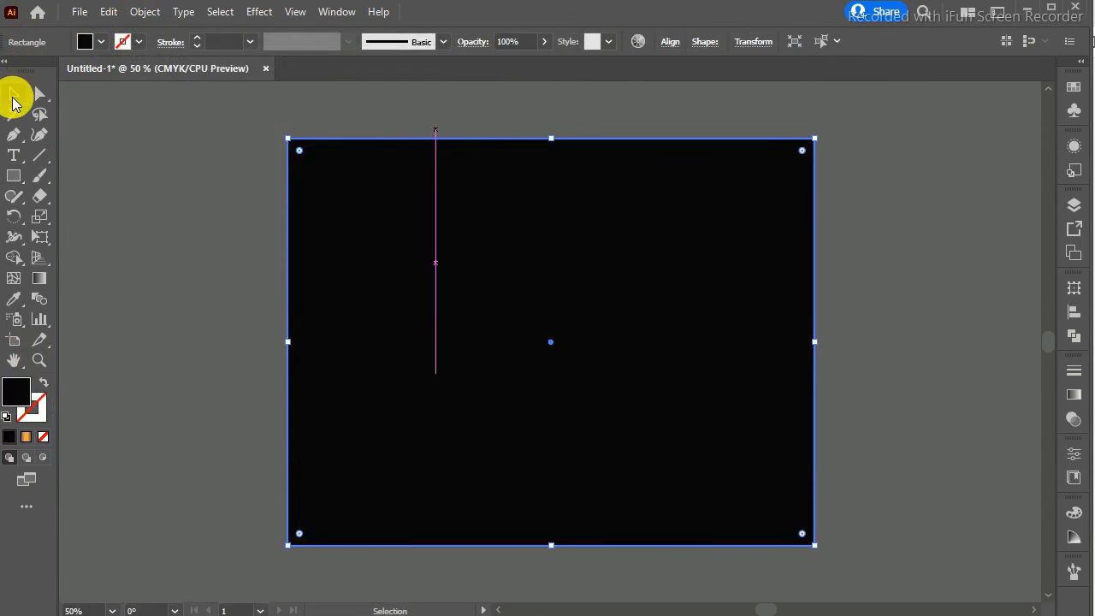
{"action": "right_click", "coordinate": [528, 182]}
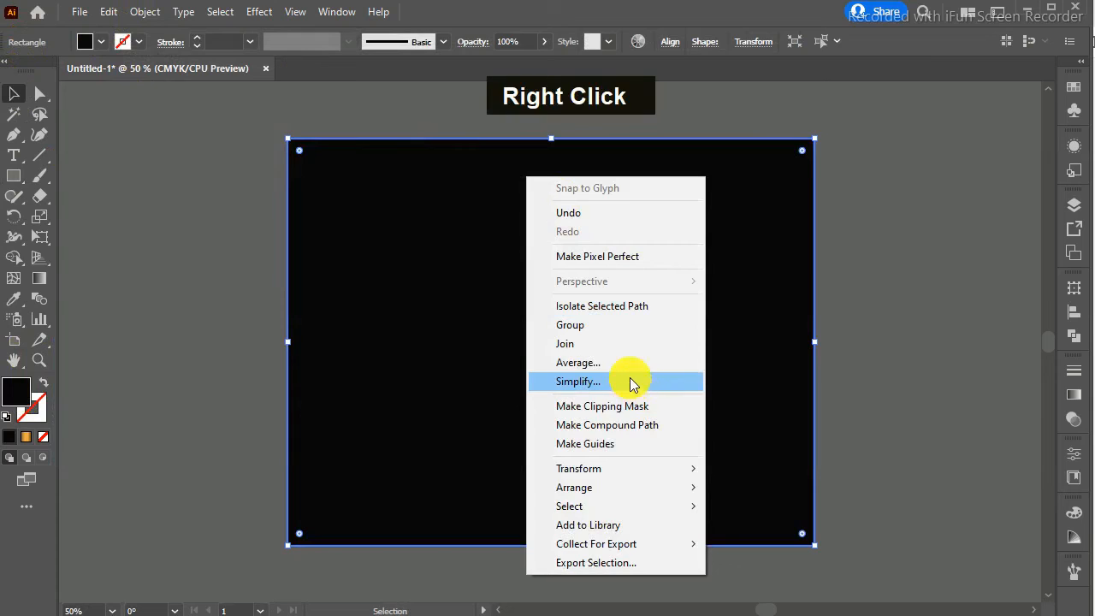
{"action": "mouse_move", "coordinate": [637, 485]}
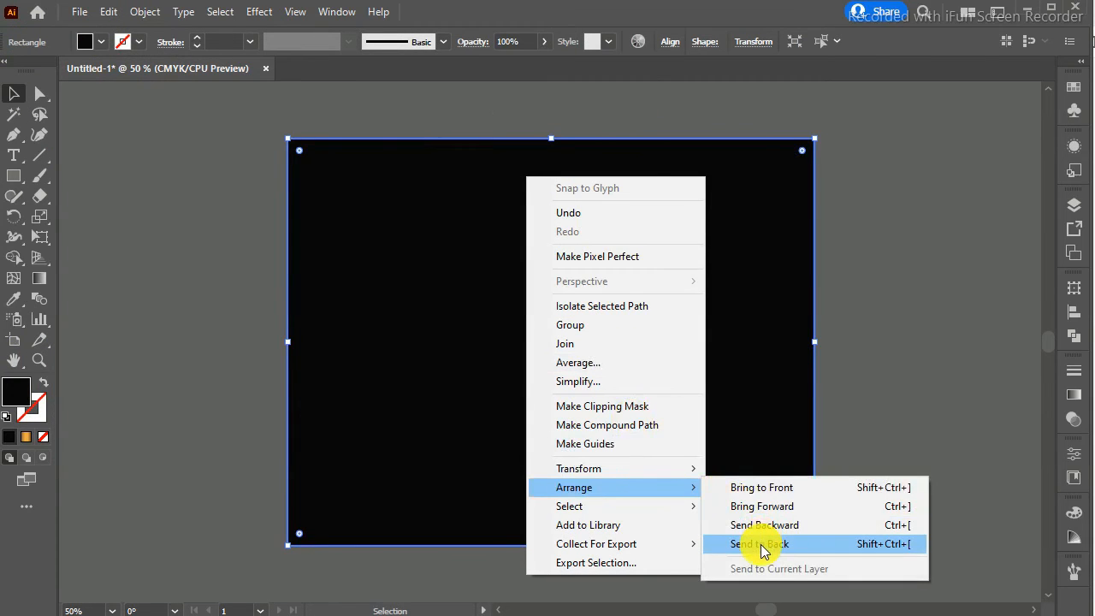
{"action": "left_click", "coordinate": [759, 544]}
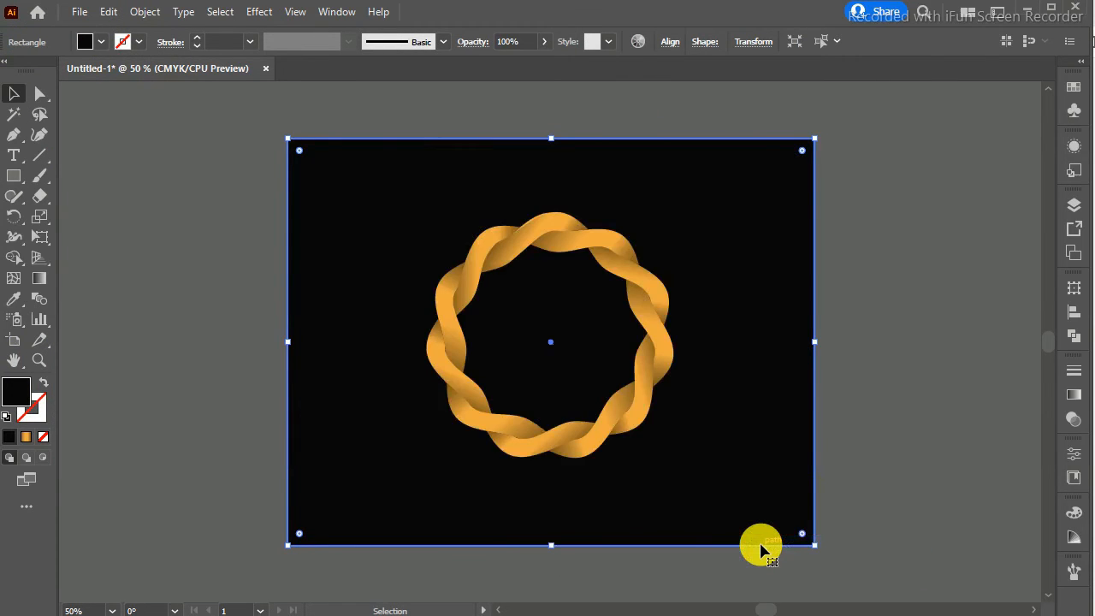
Change the background rectangle's fill to the very dark brown #140505
{"action": "double_click", "coordinate": [17, 393]}
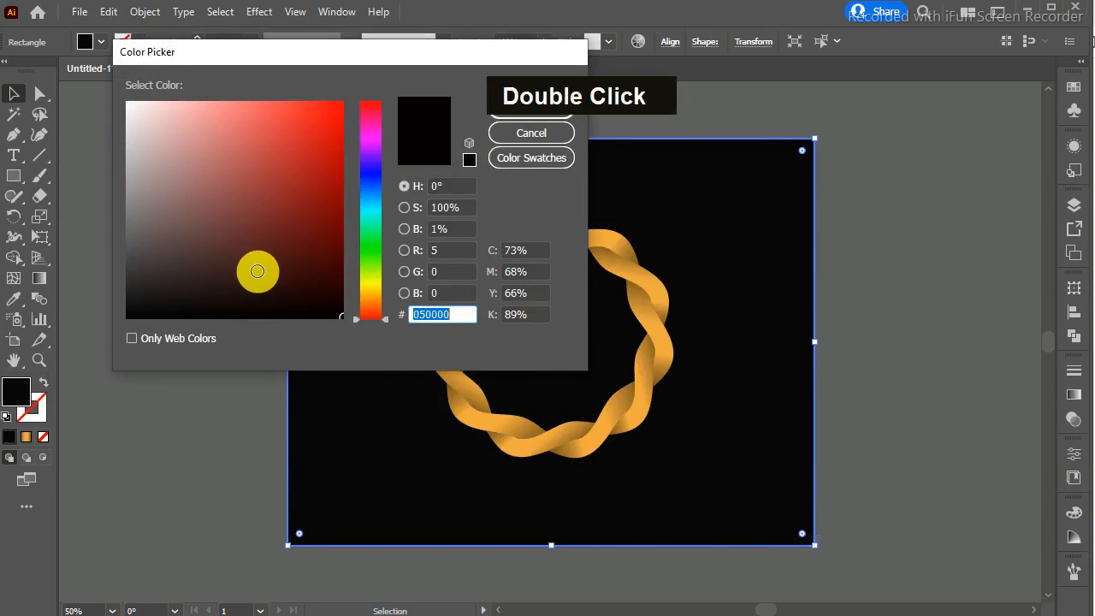
{"action": "left_click", "coordinate": [290, 301]}
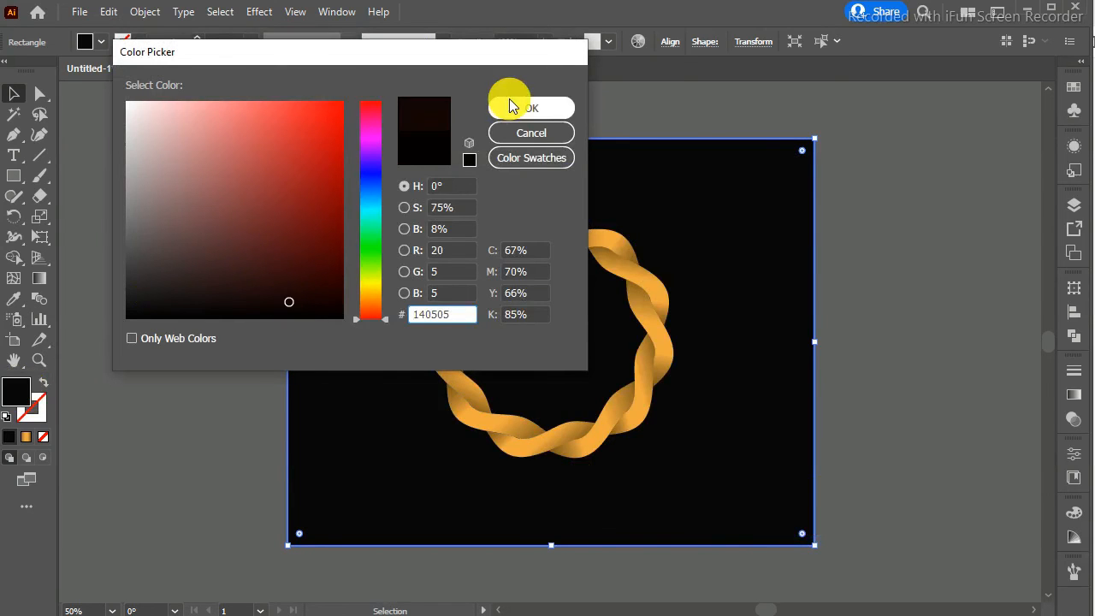
{"action": "left_click", "coordinate": [531, 107]}
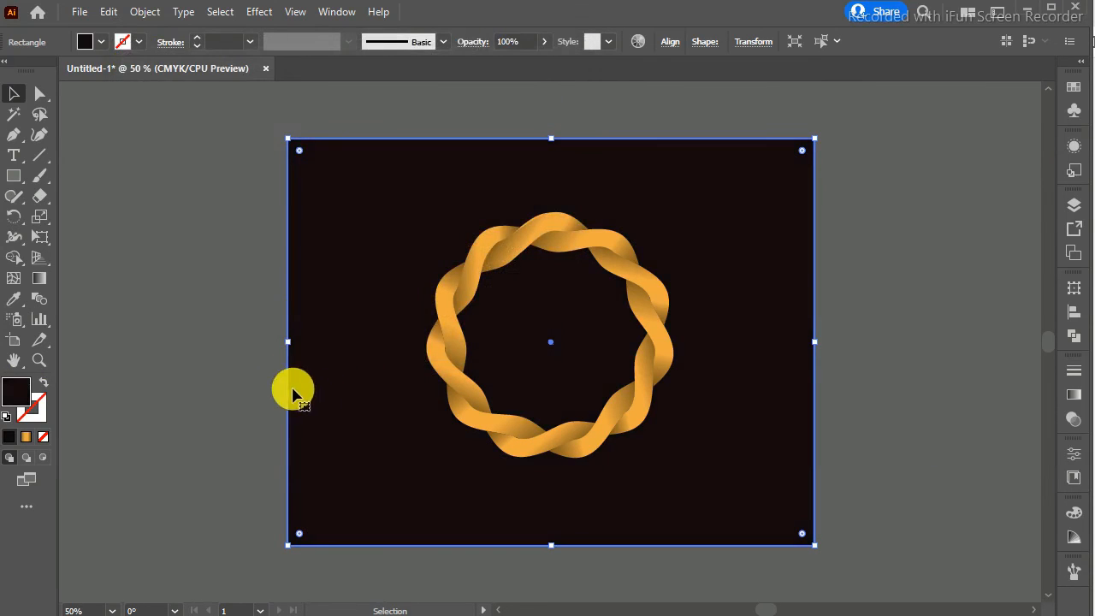
Set the background rectangle's fill to dark grey #302e2e
{"action": "double_click", "coordinate": [20, 395]}
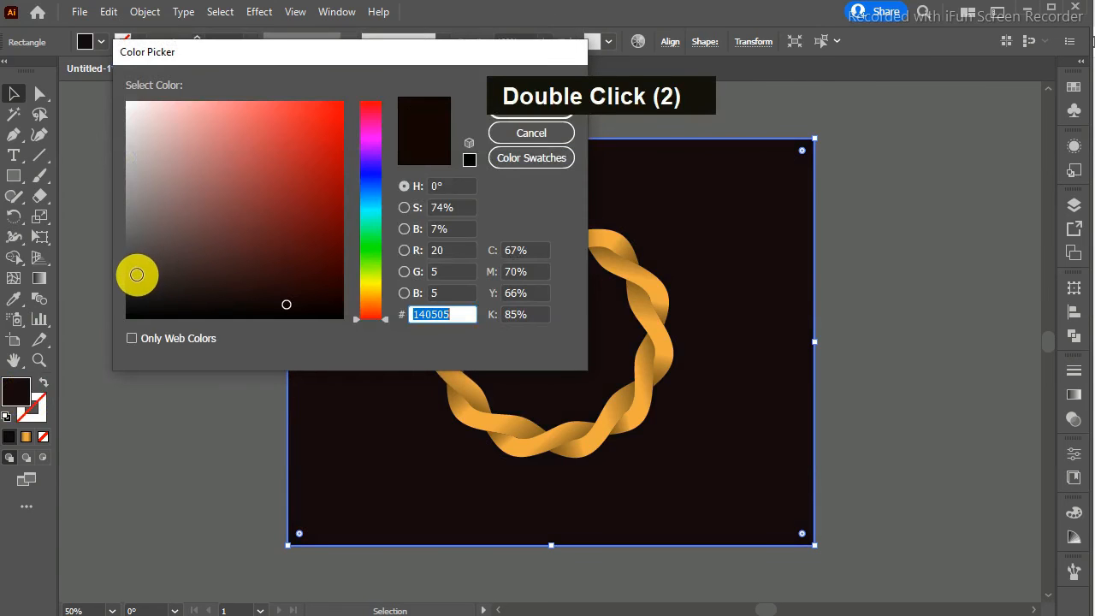
{"action": "left_click", "coordinate": [133, 277]}
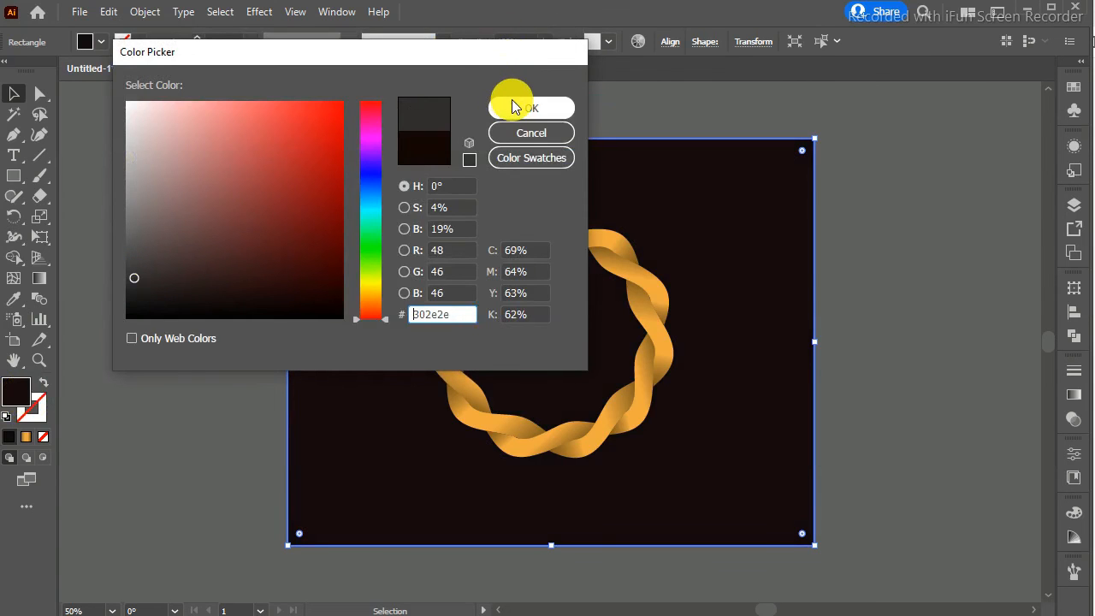
{"action": "left_click", "coordinate": [513, 106]}
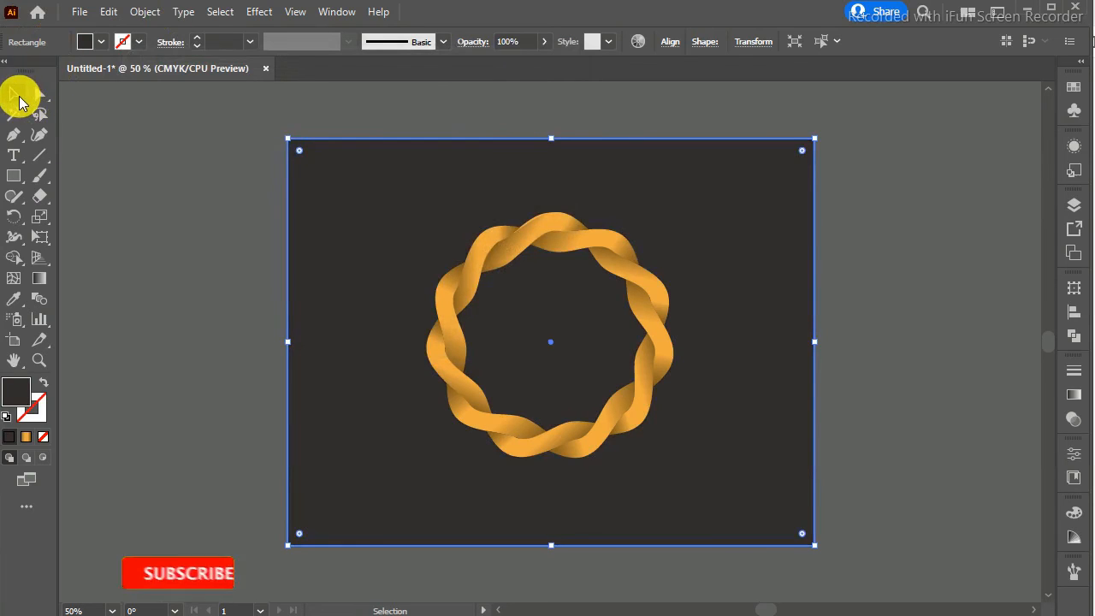
Enlarge the twisted ring proportionally from its centre to about three quarters of the artboard's height, and deselect it
{"action": "left_click", "coordinate": [632, 247]}
{"action": "left_click_drag", "start_coordinate": [673, 211], "coordinate": [726, 180]}
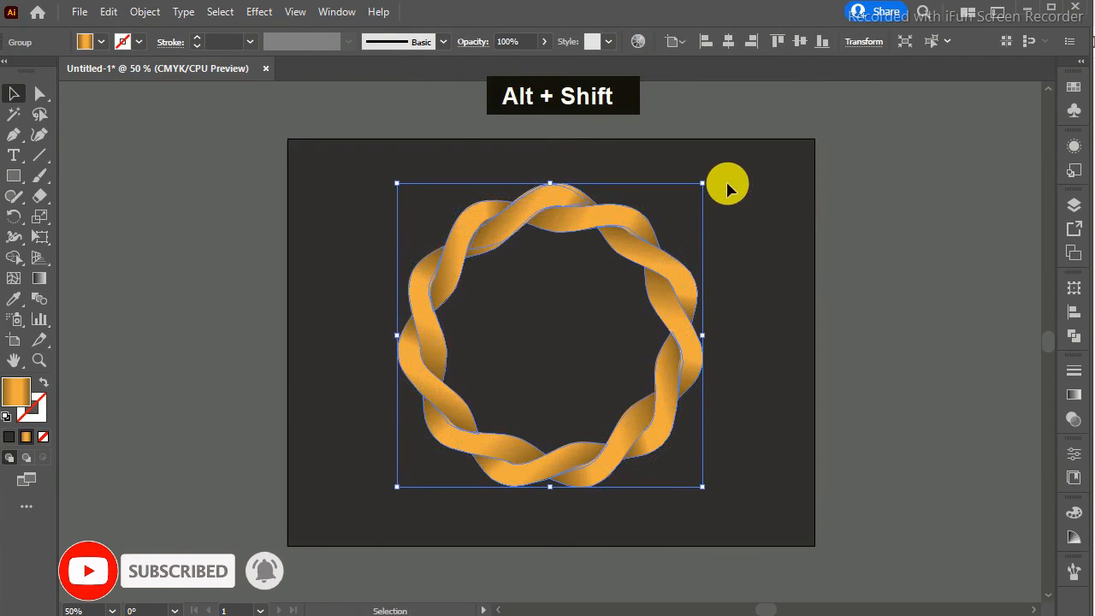
{"action": "left_click", "coordinate": [772, 250]}
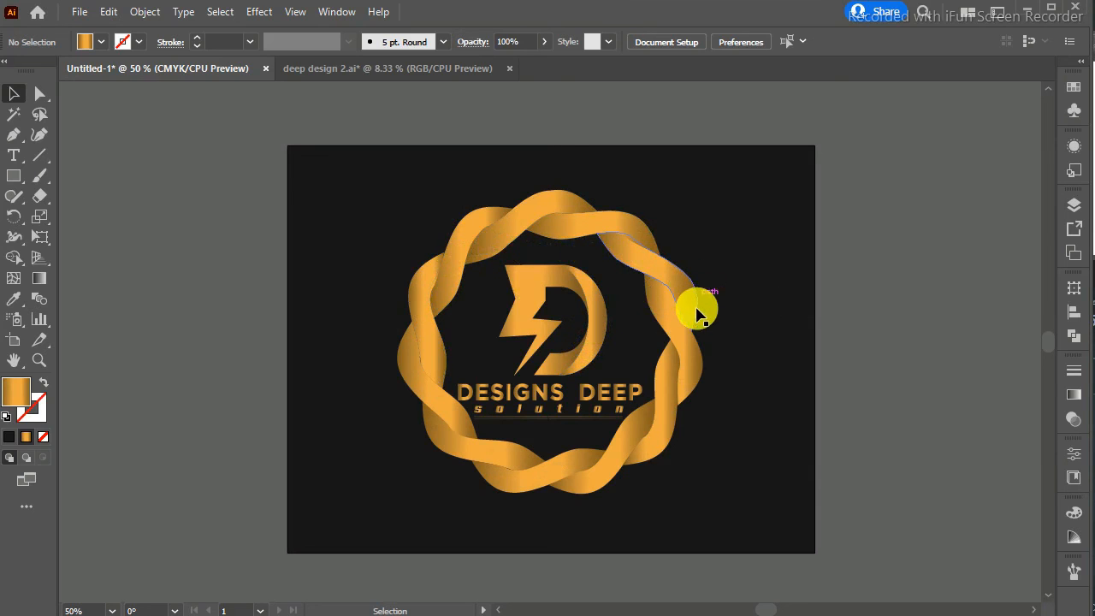
{"action": "key", "text": "ctrl+equal"}
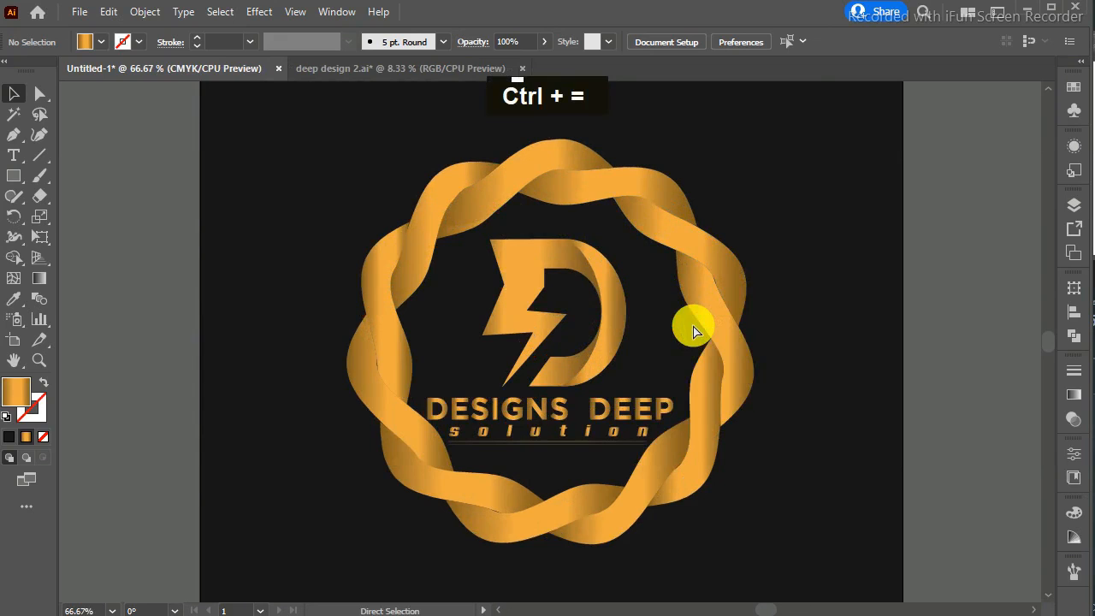
{"action": "key", "text": "ctrl+equal"}
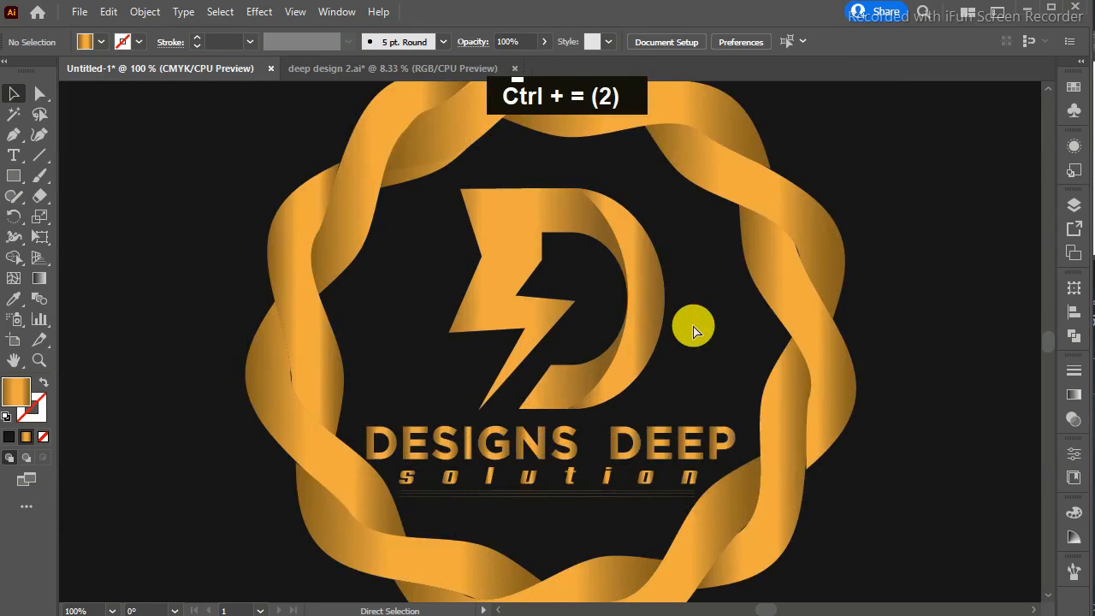
{"action": "key", "text": "ctrl+minus"}
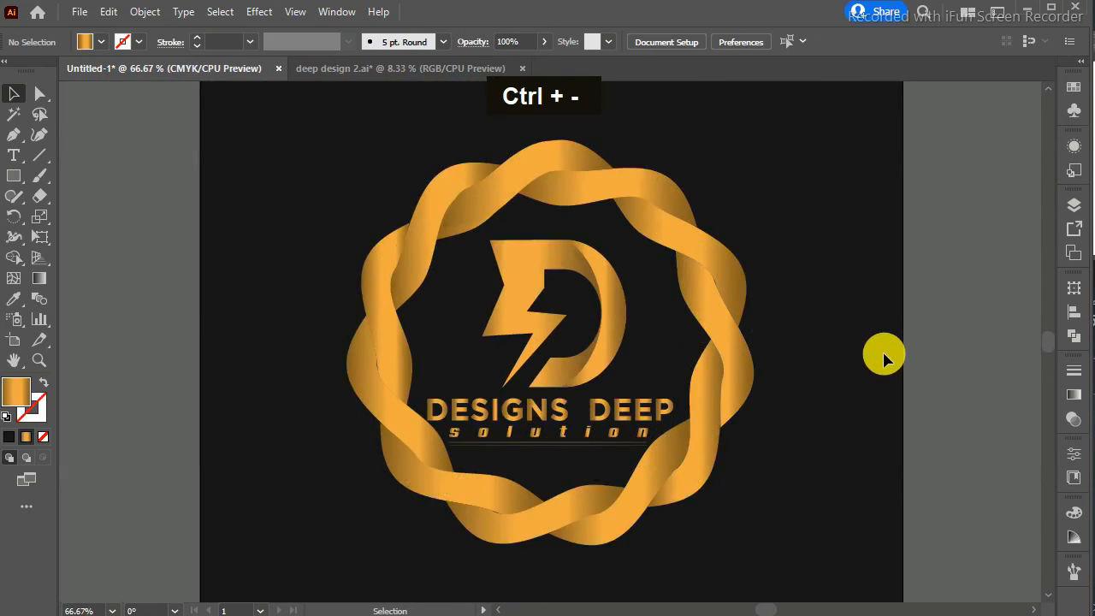